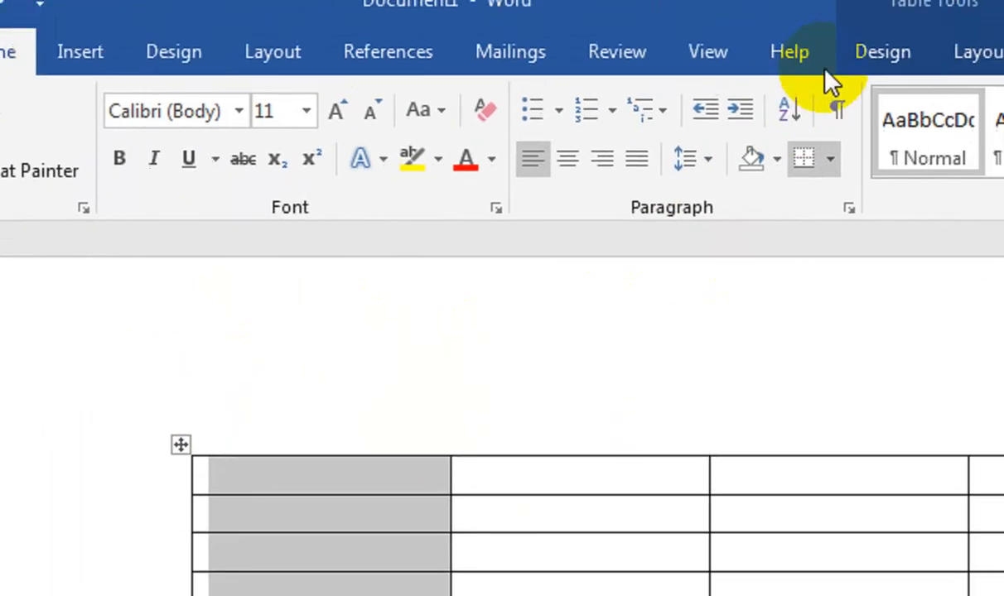
Merge all the selected cells of the table's first column into a single cell
click(760, 87)
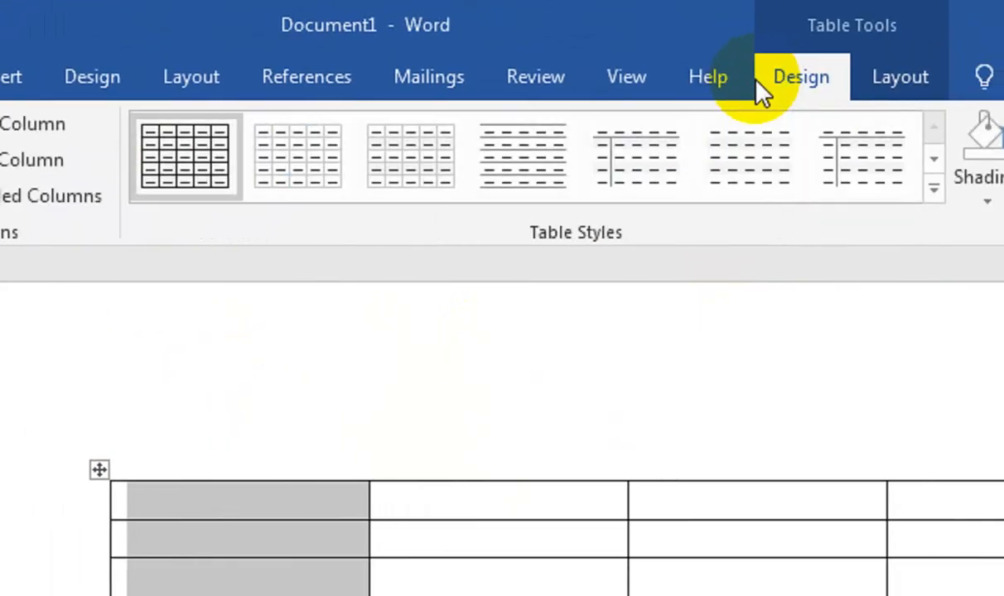
click(720, 79)
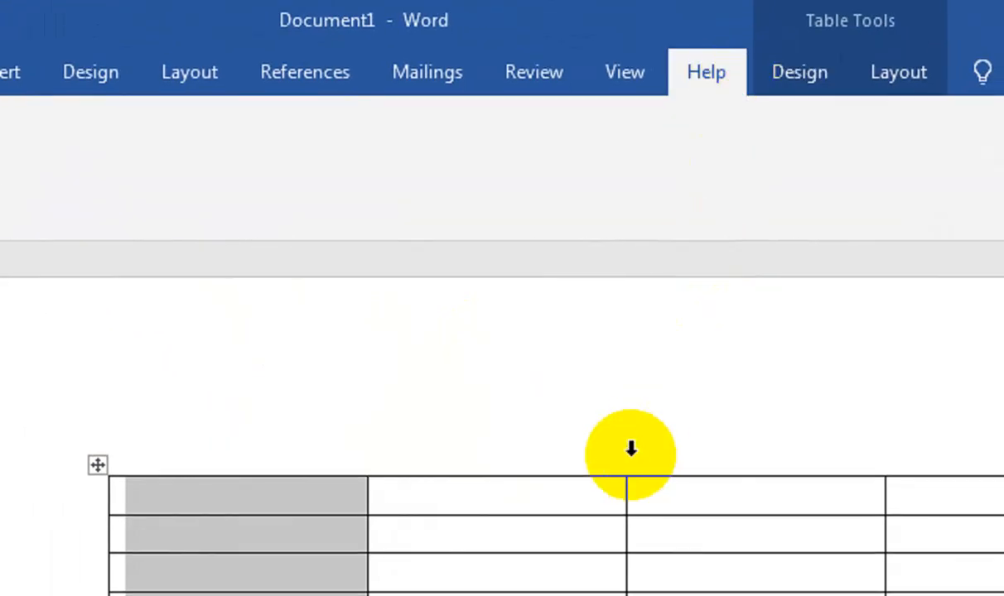
click(797, 71)
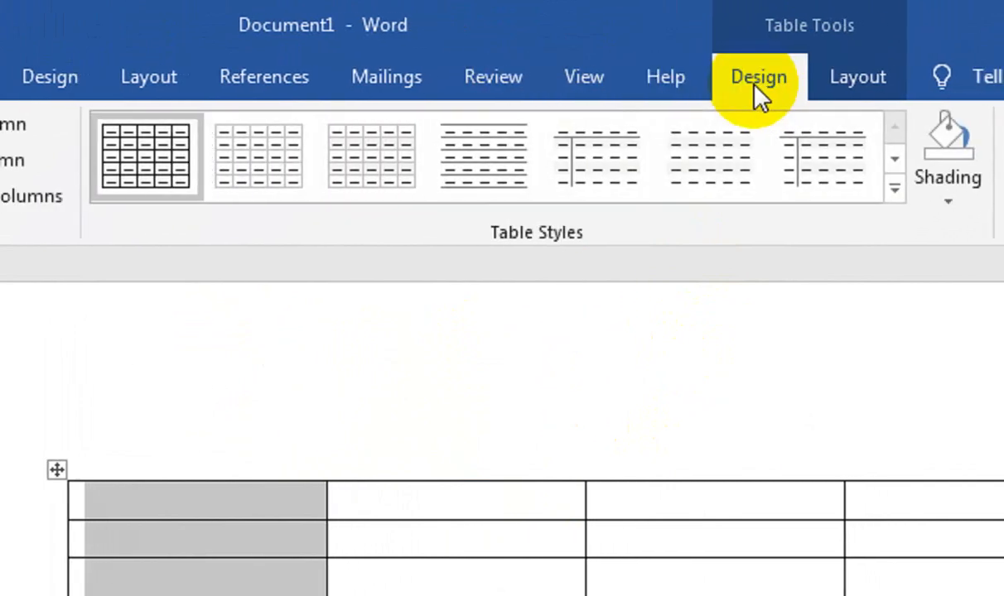
click(802, 88)
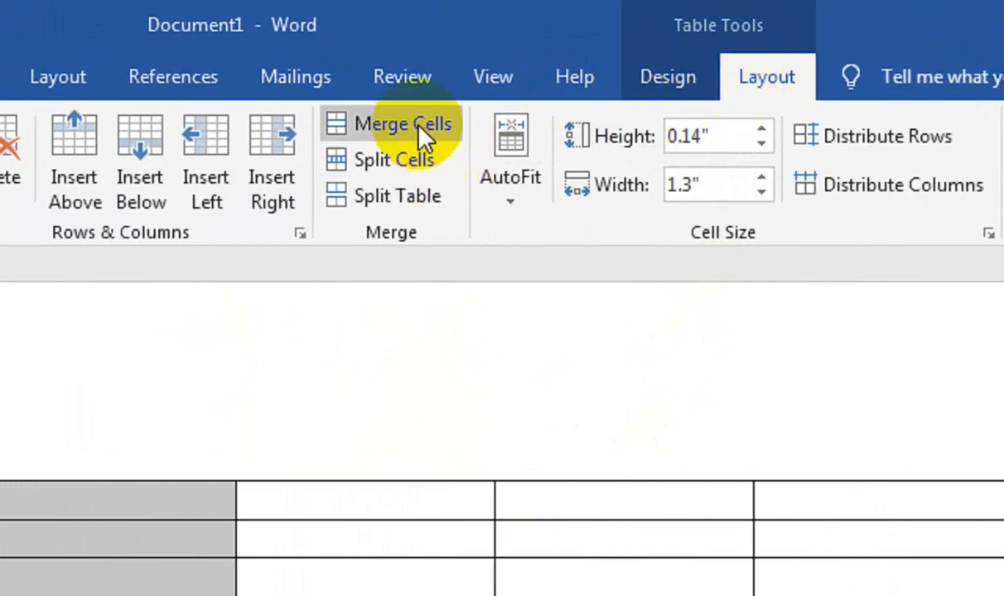
click(418, 132)
Enter "TEXT DIRECTION" in the merged first-column cell, with each word on its own line
click(224, 459)
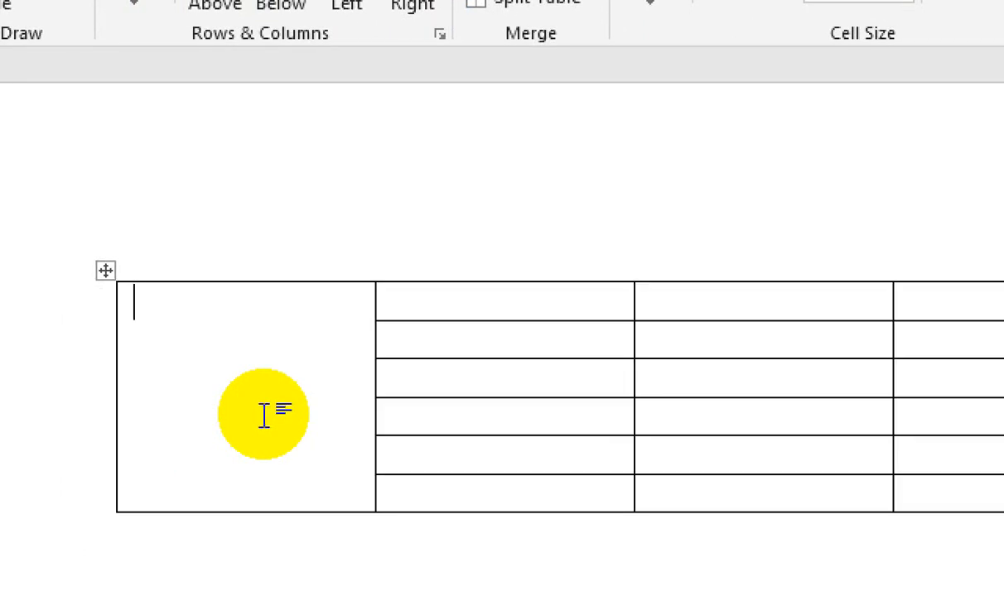
text(TEXT DIRECTION)
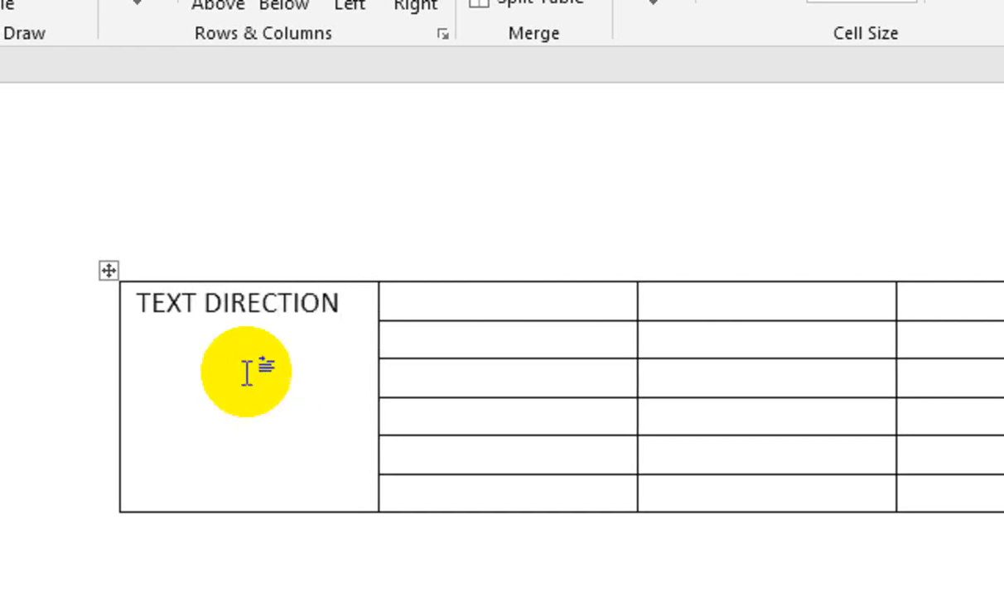
click(197, 302)
key(Return)
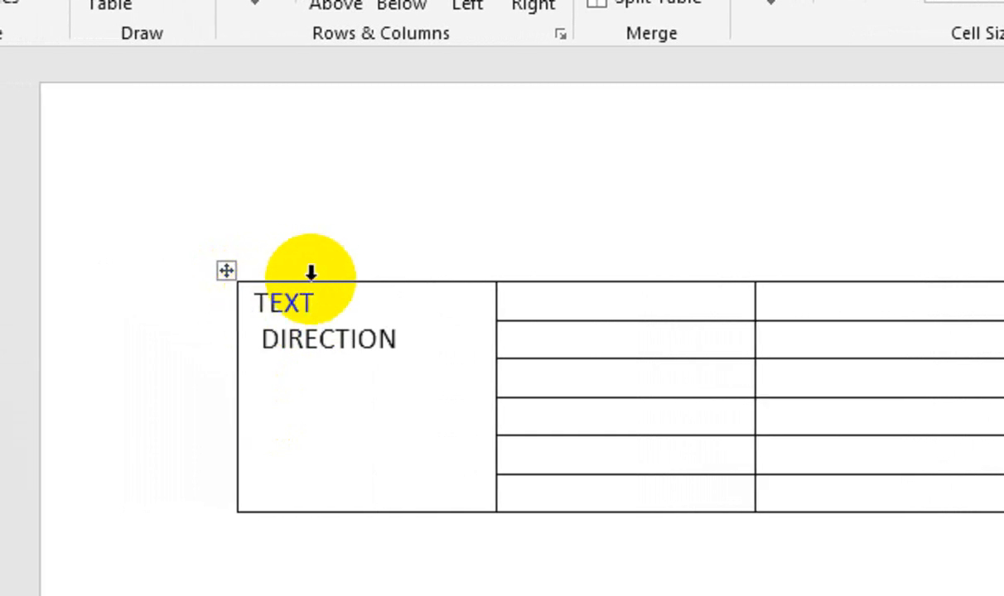
Center the text horizontally and vertically in the merged first-column cell and make it bold
click(342, 333)
click(404, 298)
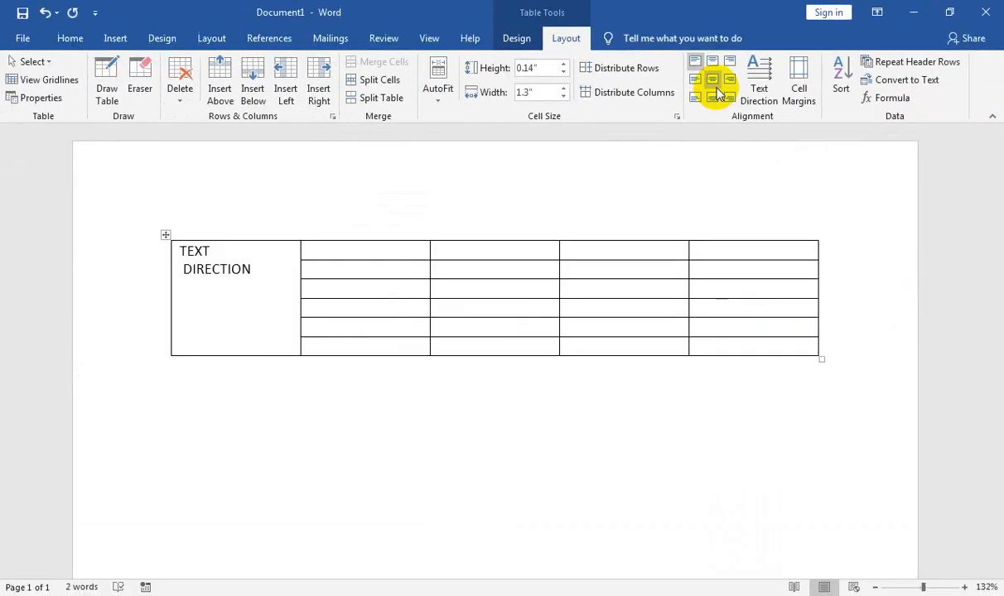
click(716, 87)
click(73, 42)
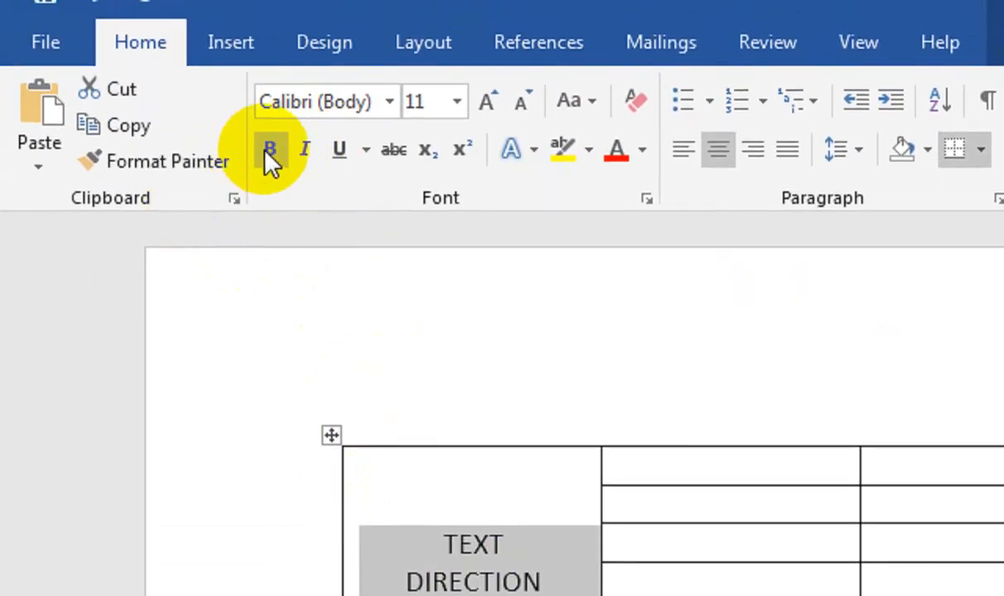
click(268, 151)
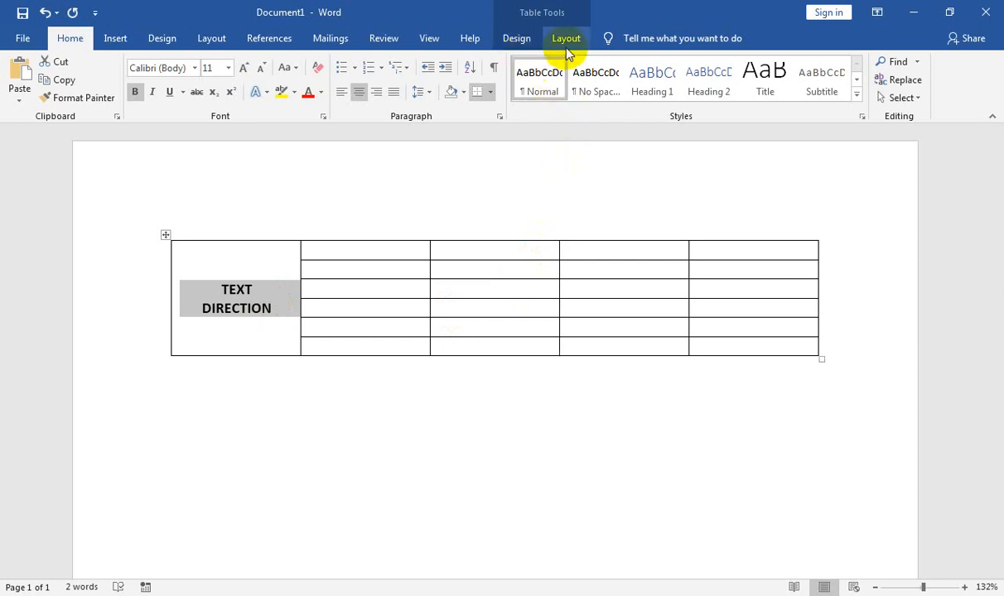
Rotate the text in the merged first-column cell so it reads vertically from bottom to top
click(566, 39)
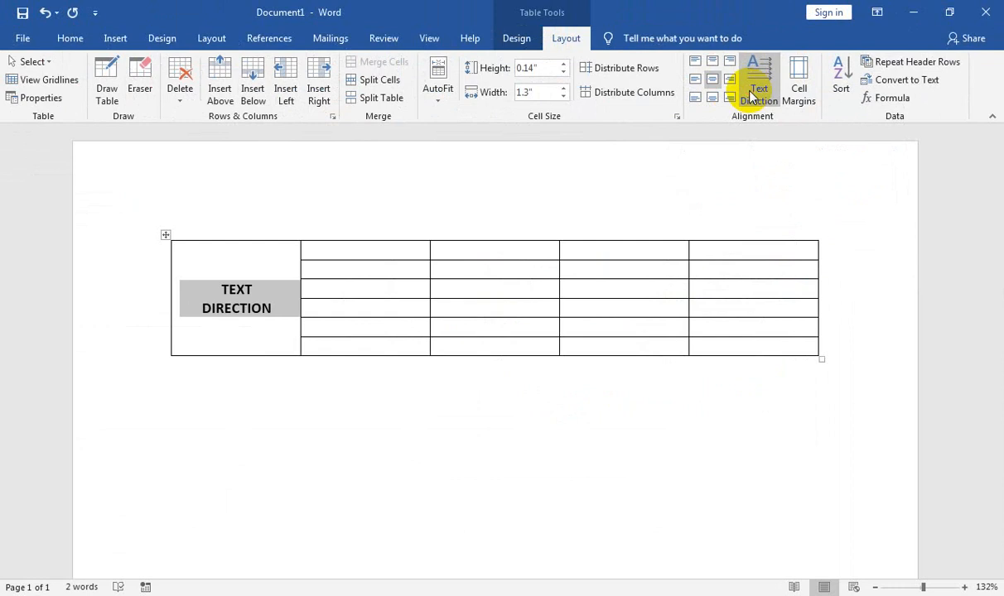
click(503, 187)
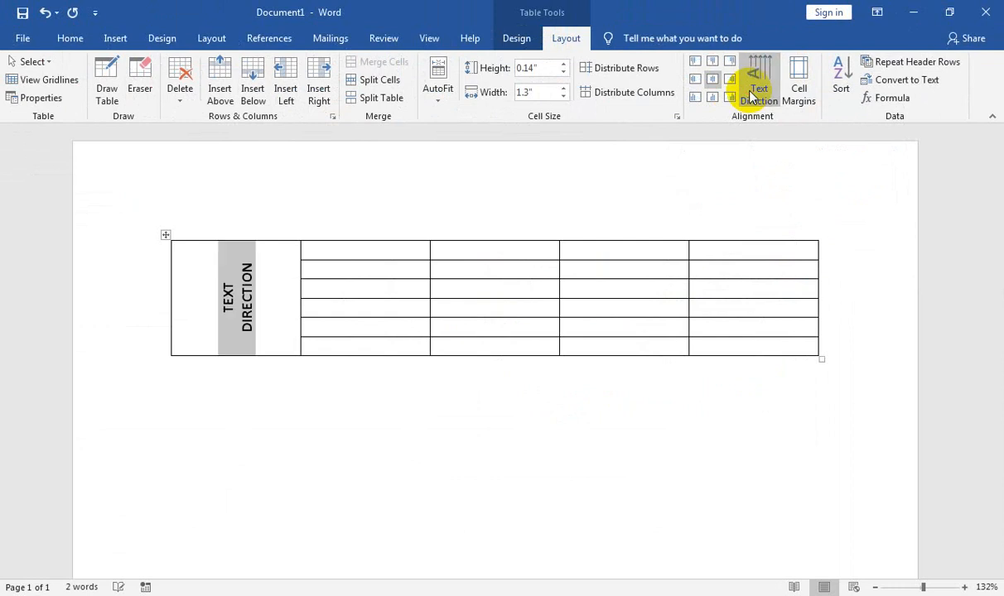
click(329, 329)
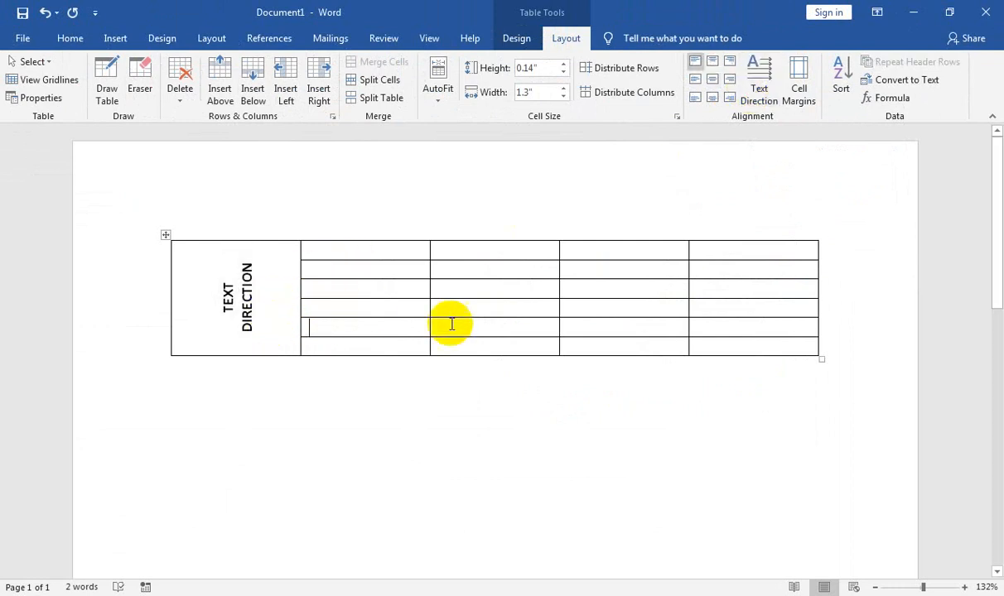
drag(821, 358, 823, 369)
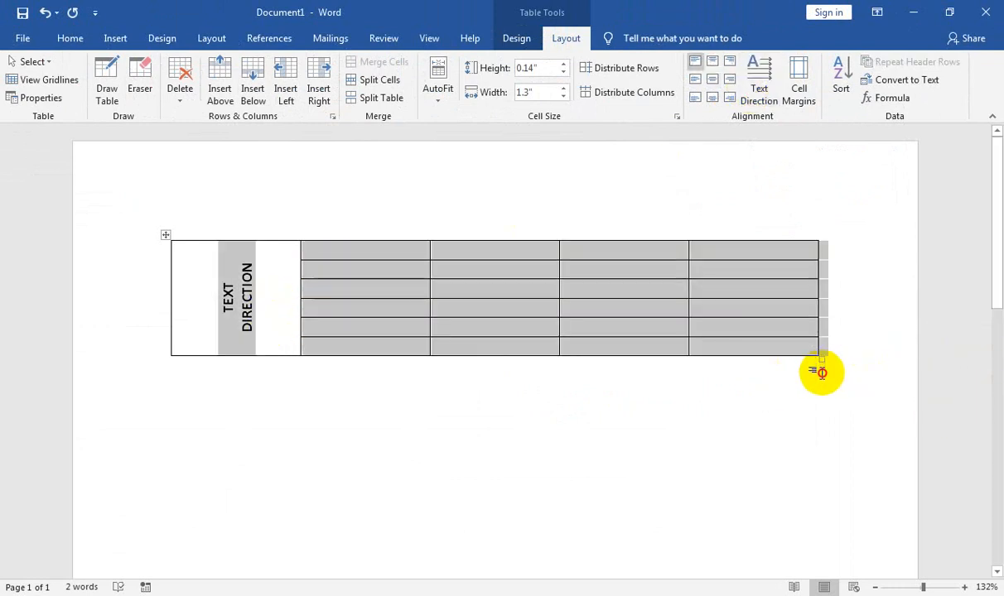
click(823, 369)
click(815, 356)
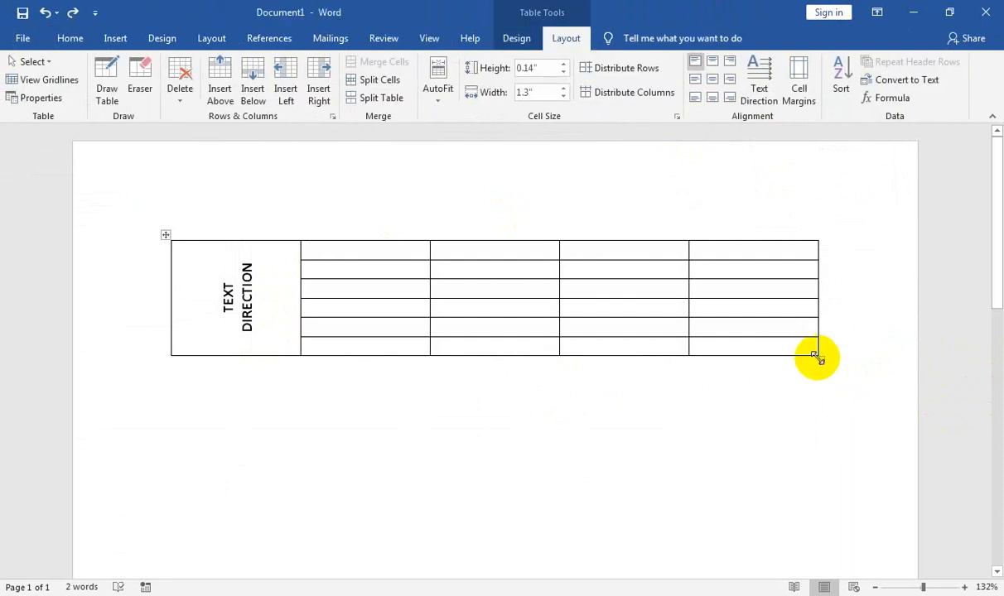
click(816, 356)
click(820, 372)
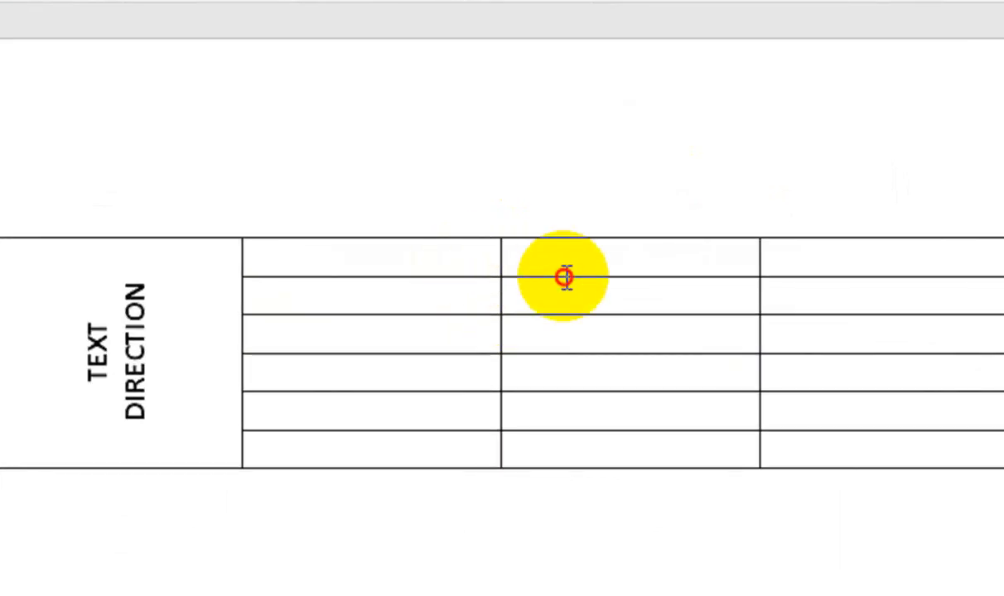
drag(579, 266, 711, 269)
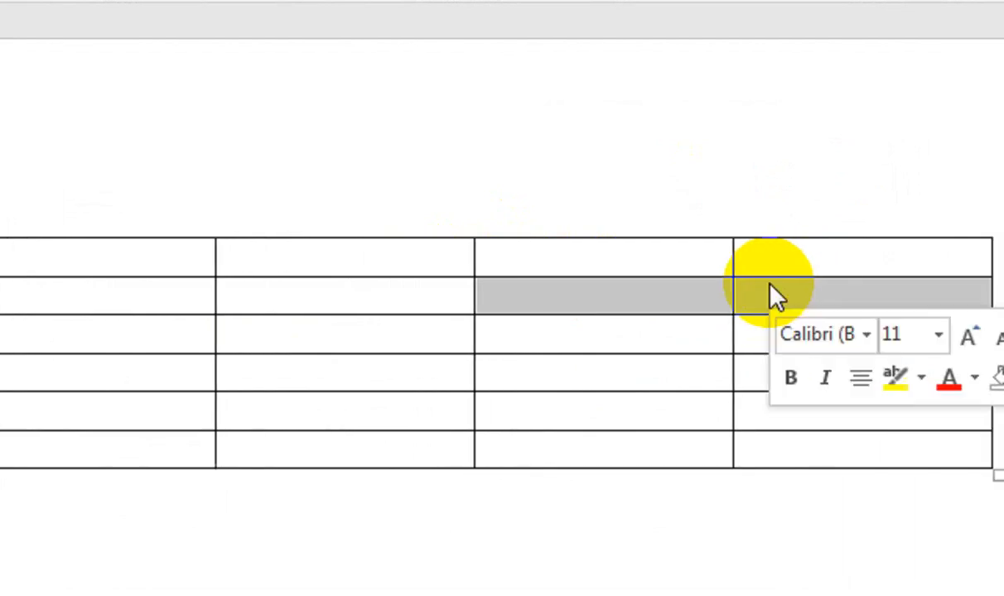
click(301, 280)
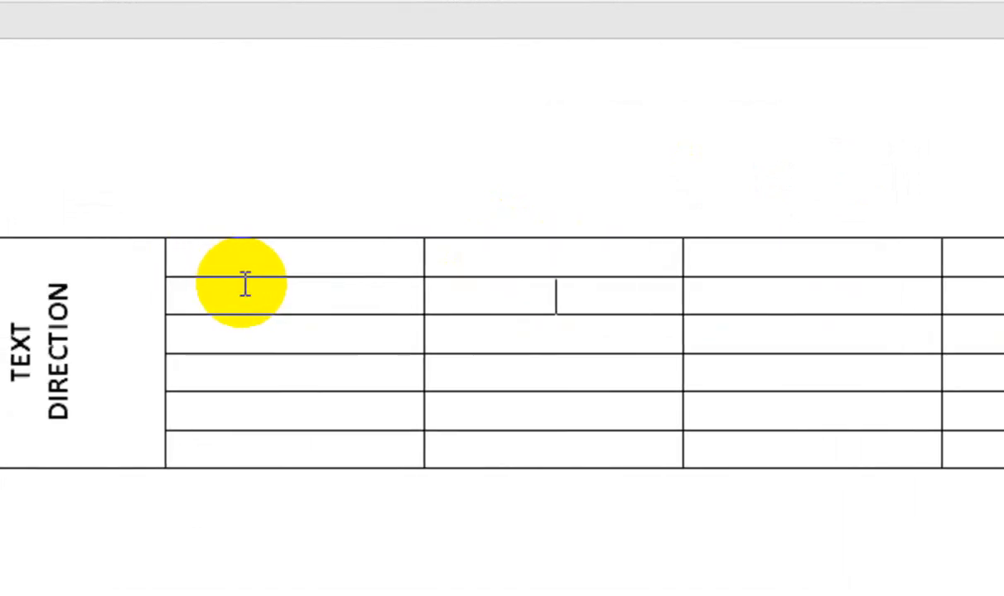
Increase the height of the table's top row to about 0.31" by moving its lower border down
click(249, 295)
key(ctrl+l)
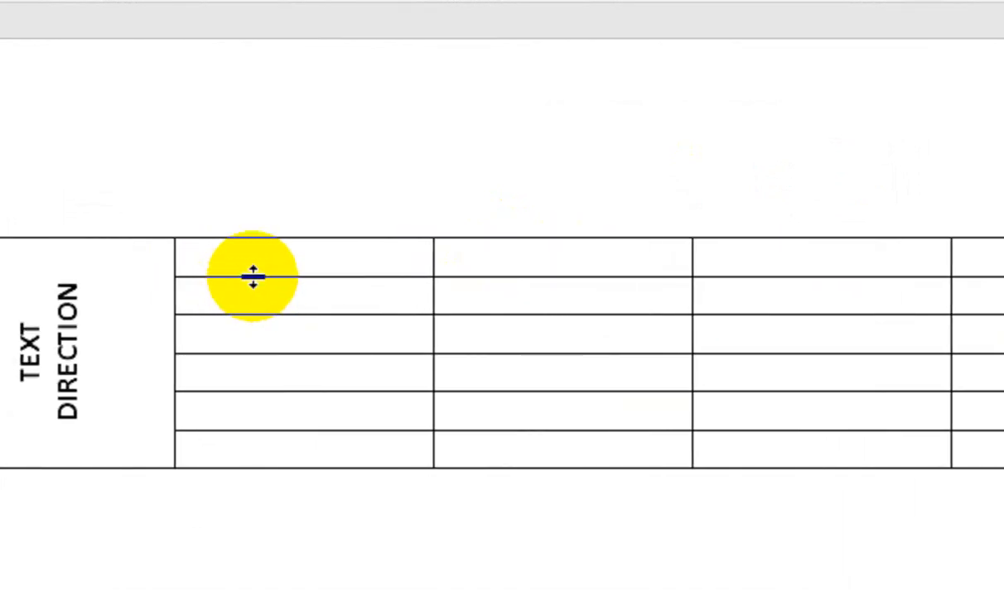
drag(252, 276, 253, 300)
Merge the last two cells of the table's top row into one cell
click(774, 274)
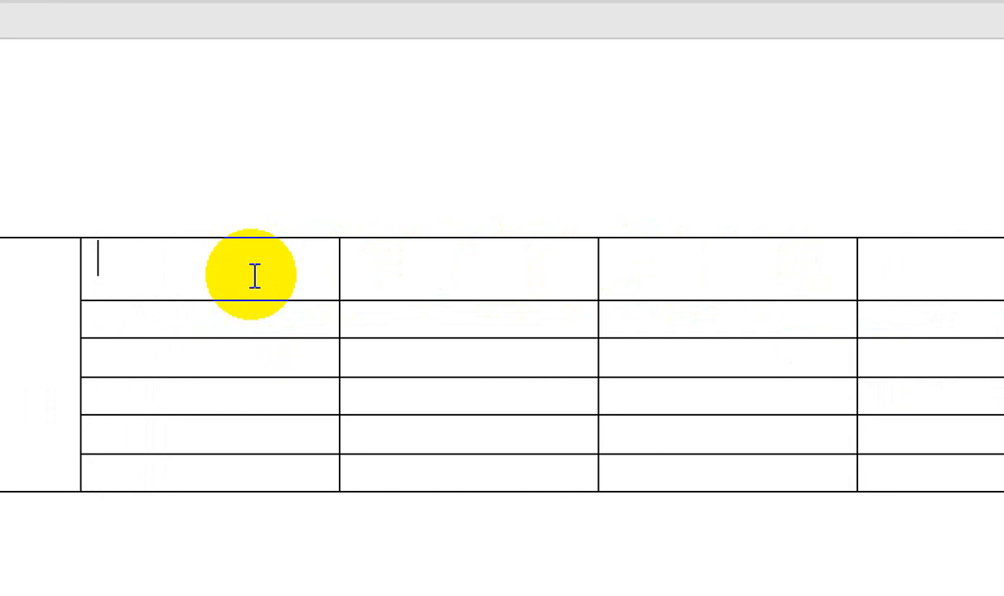
key(shift+Right)
key(shift+Right)
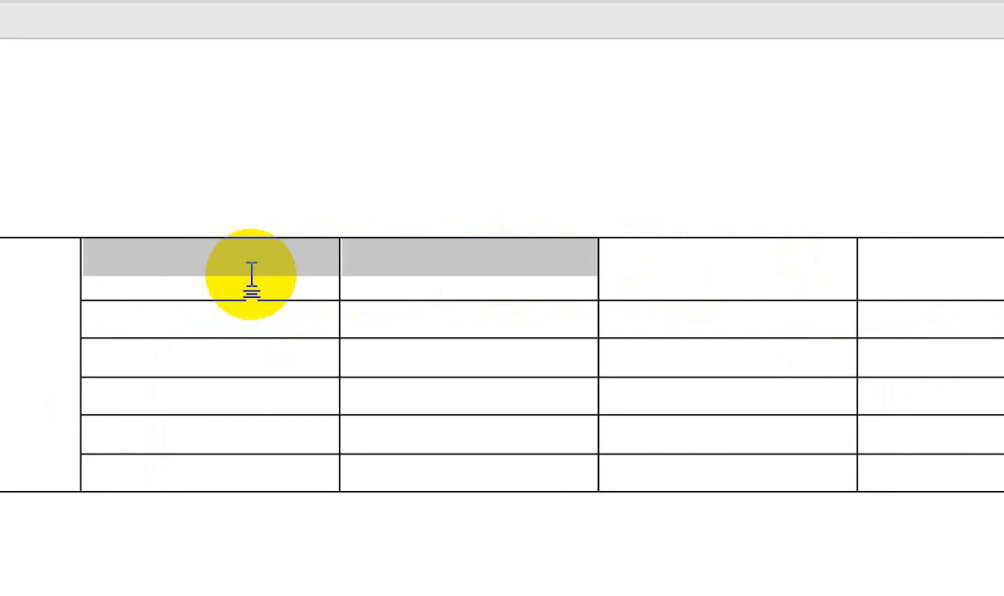
key(Right)
key(shift+Right)
key(shift+Right)
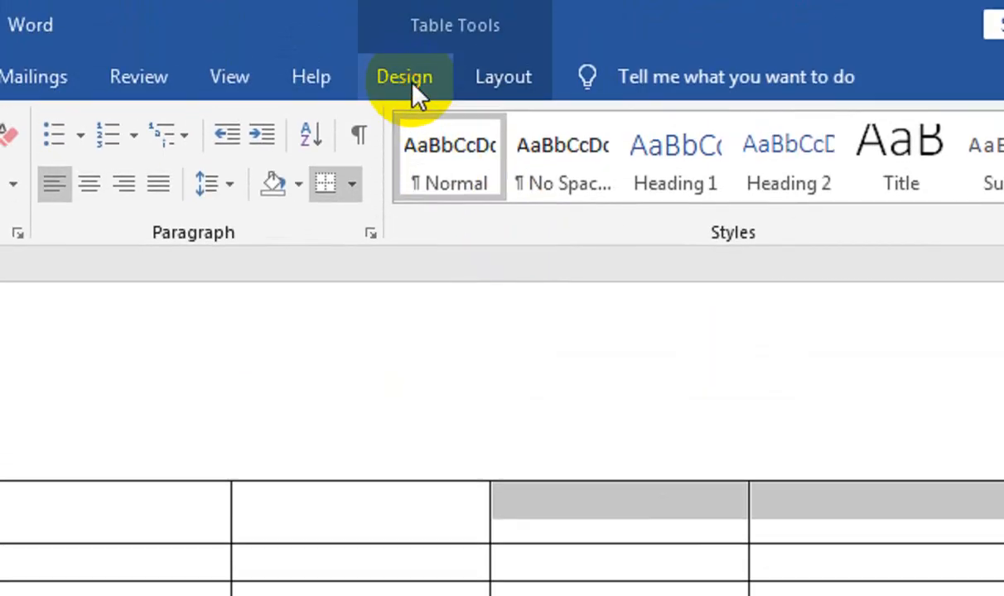
click(406, 78)
click(479, 92)
click(140, 126)
click(679, 470)
Increase the height of the table's top row to about 0.62" by moving its lower border
click(352, 453)
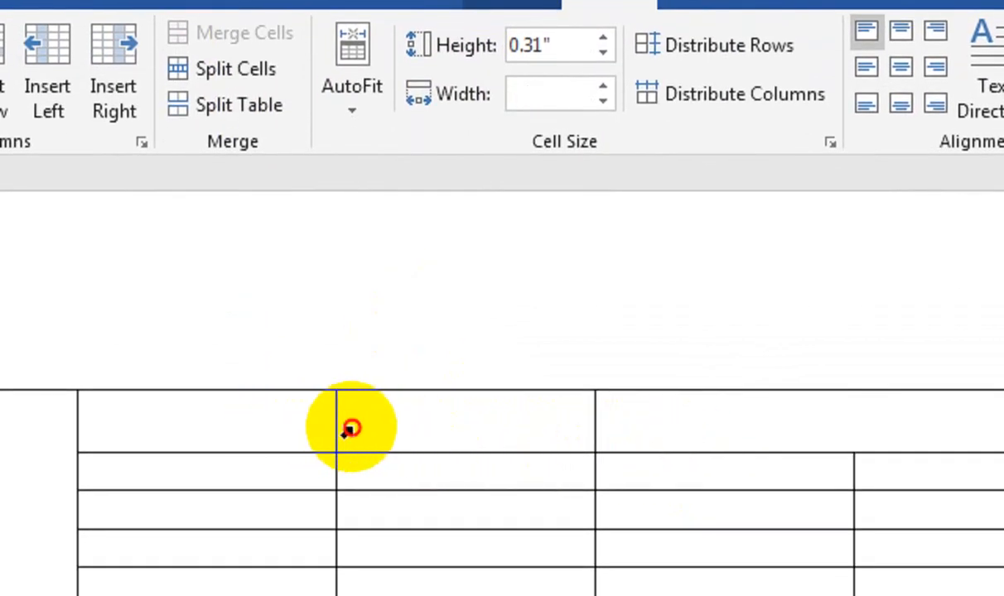
click(290, 439)
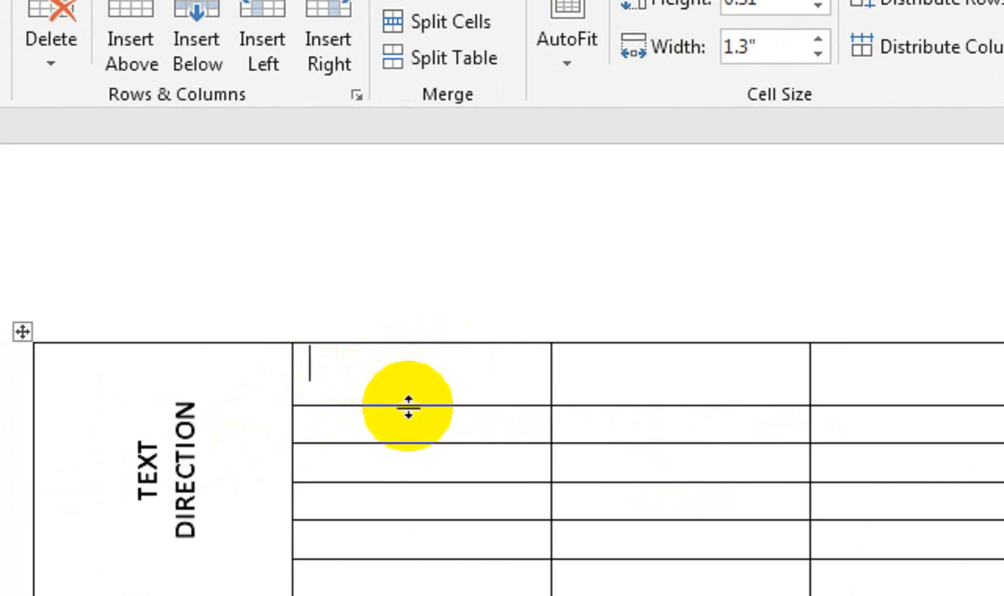
drag(412, 409, 455, 464)
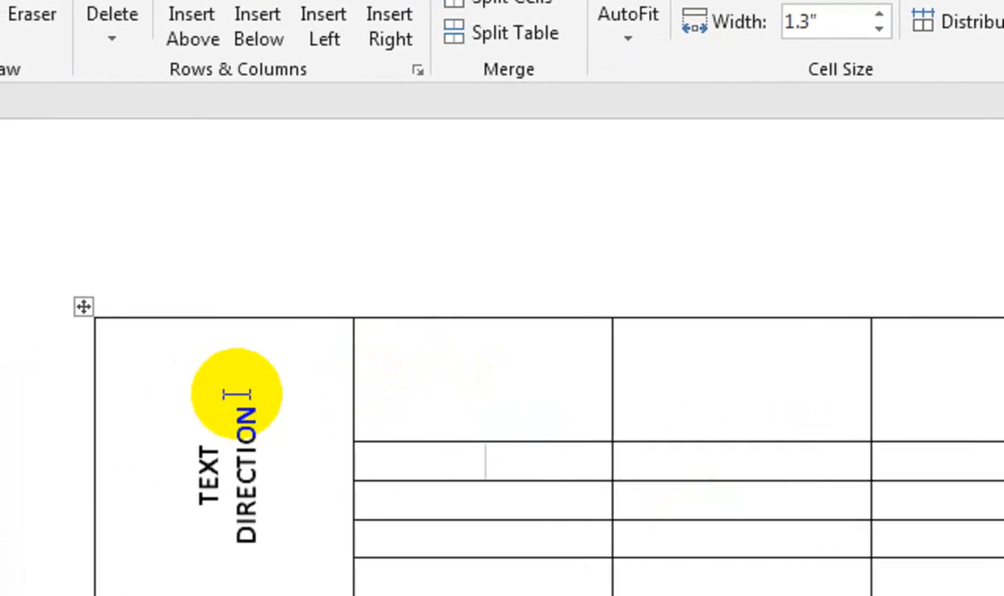
click(183, 394)
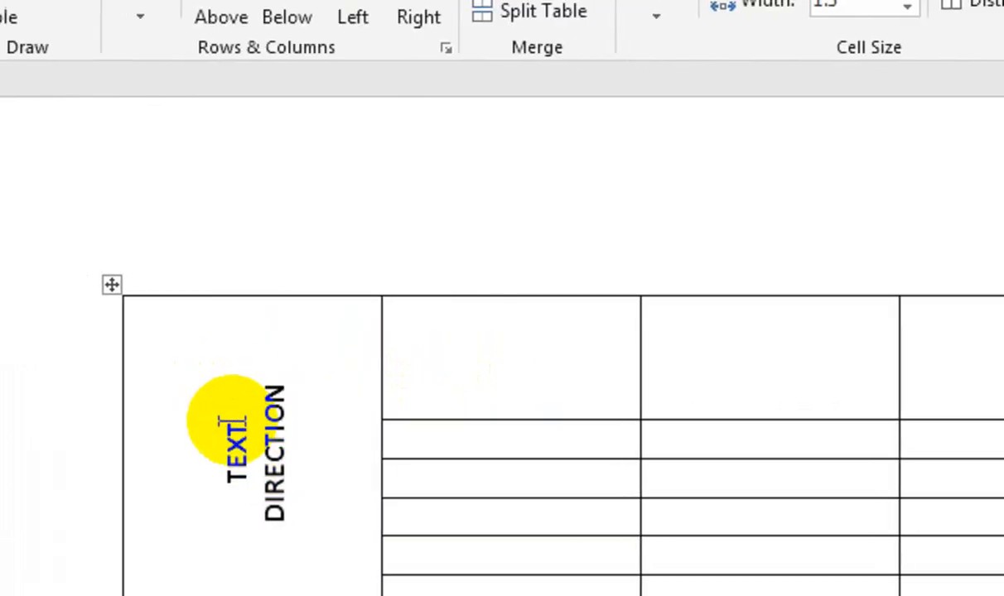
click(232, 422)
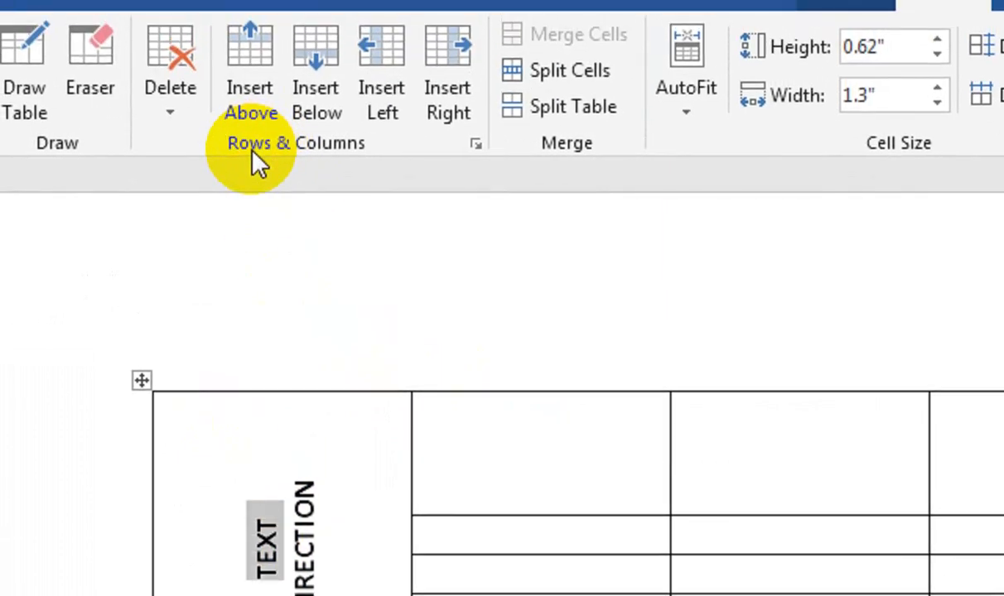
key(shift+Down)
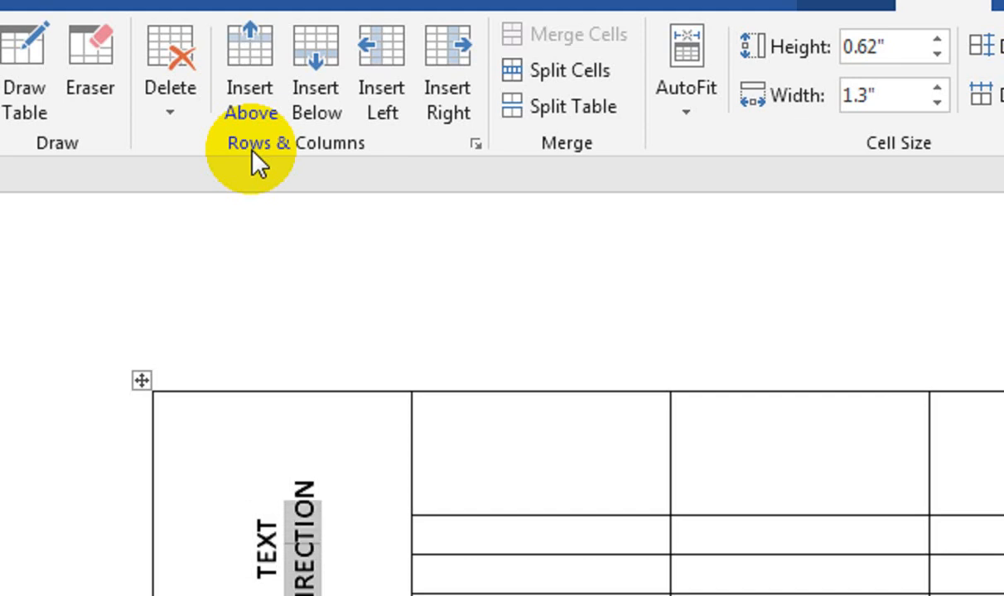
key(shift+Up)
key(shift+Down)
key(shift+End)
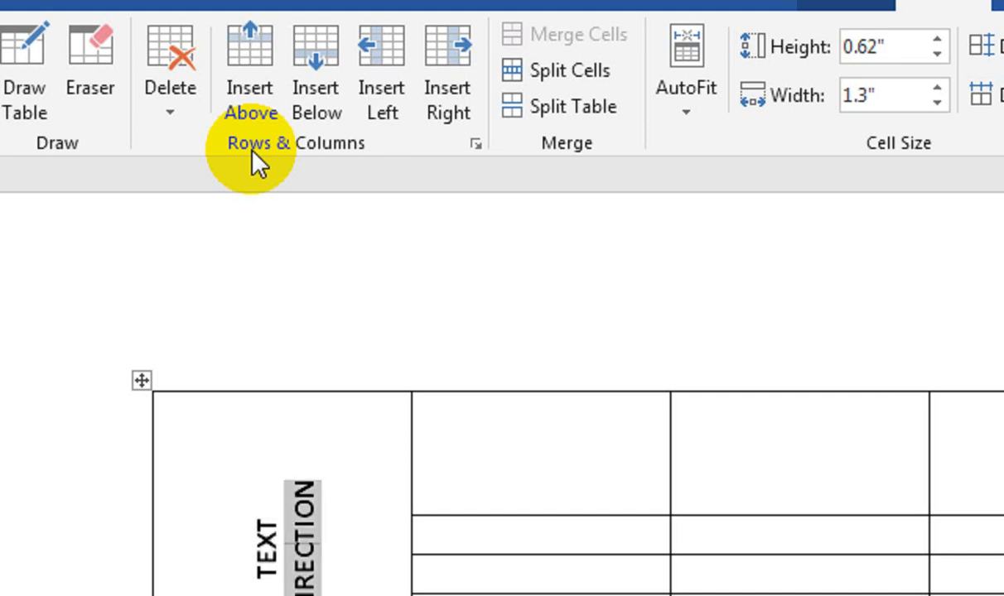
key(Right)
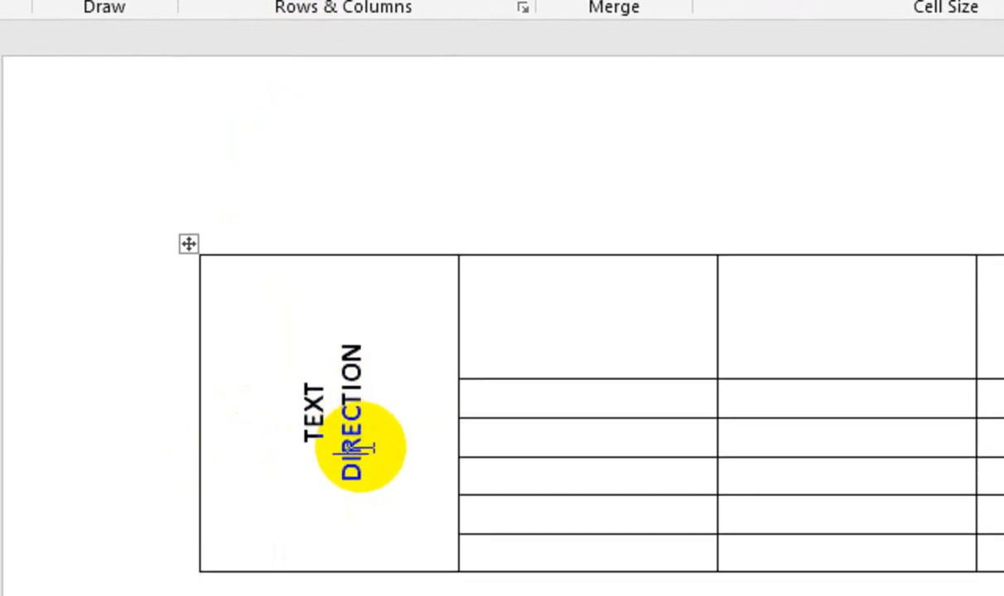
Enlarge the rotated text in the merged first-column cell to font size 16
click(388, 250)
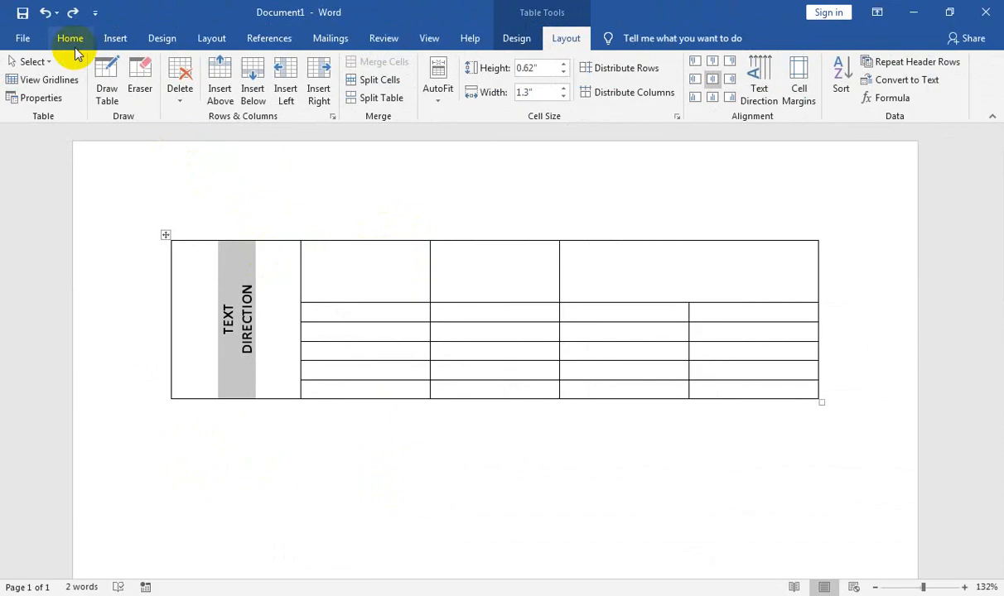
click(71, 39)
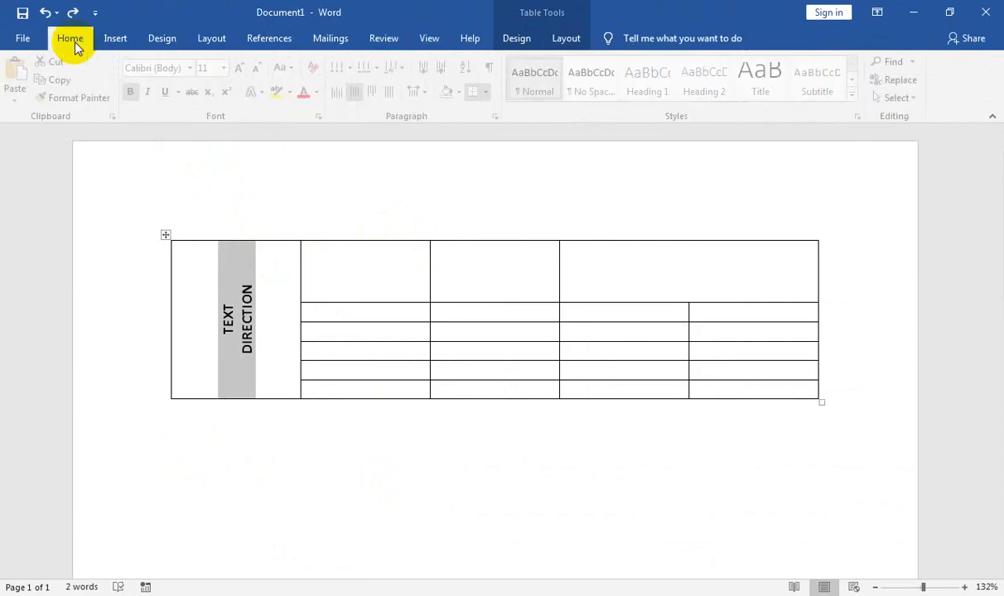
click(238, 67)
click(239, 67)
click(239, 67)
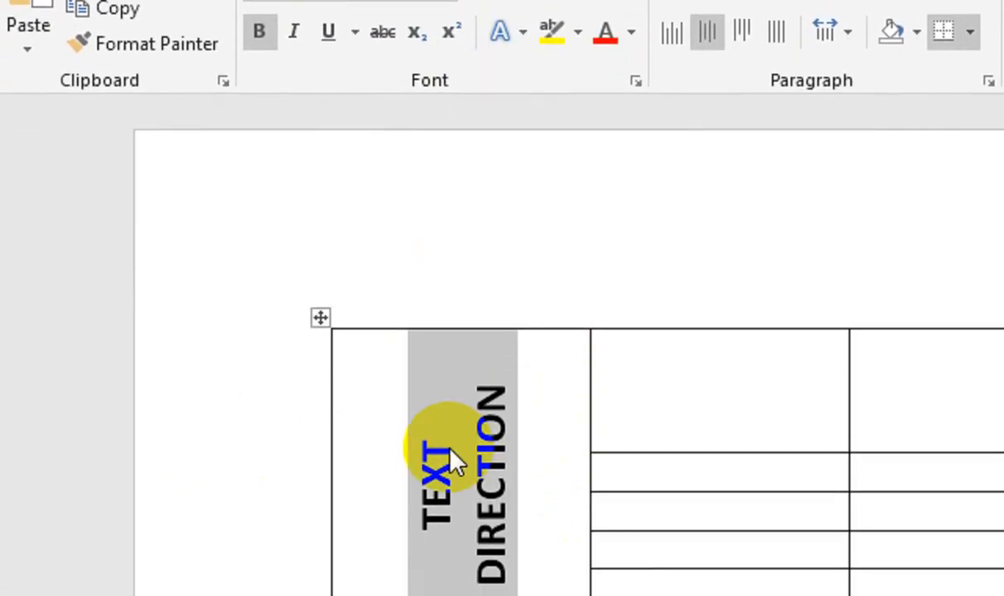
Cycle the text direction of the merged first-column cell through horizontal and back to reading bottom to top
click(450, 449)
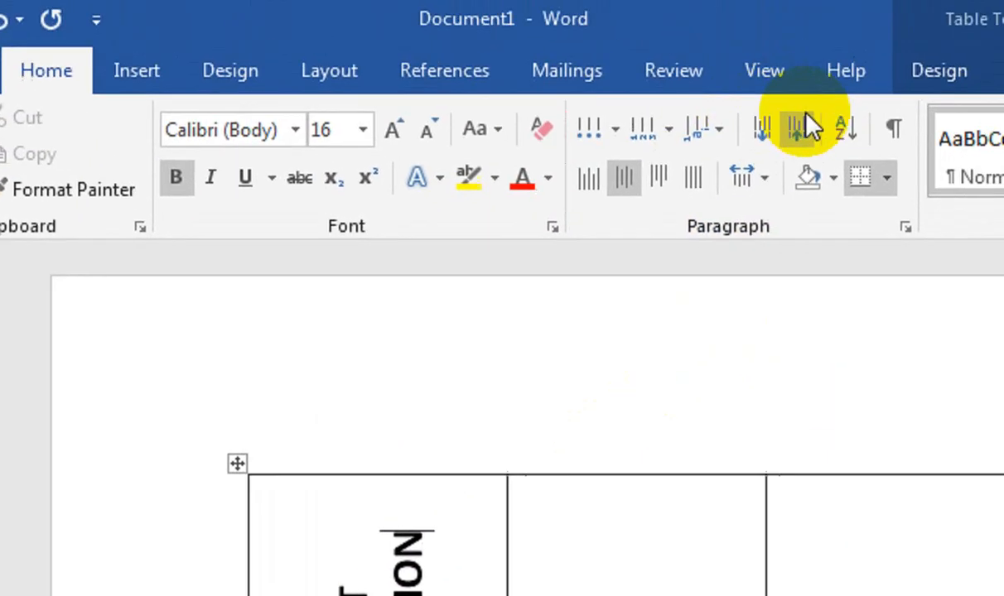
click(936, 73)
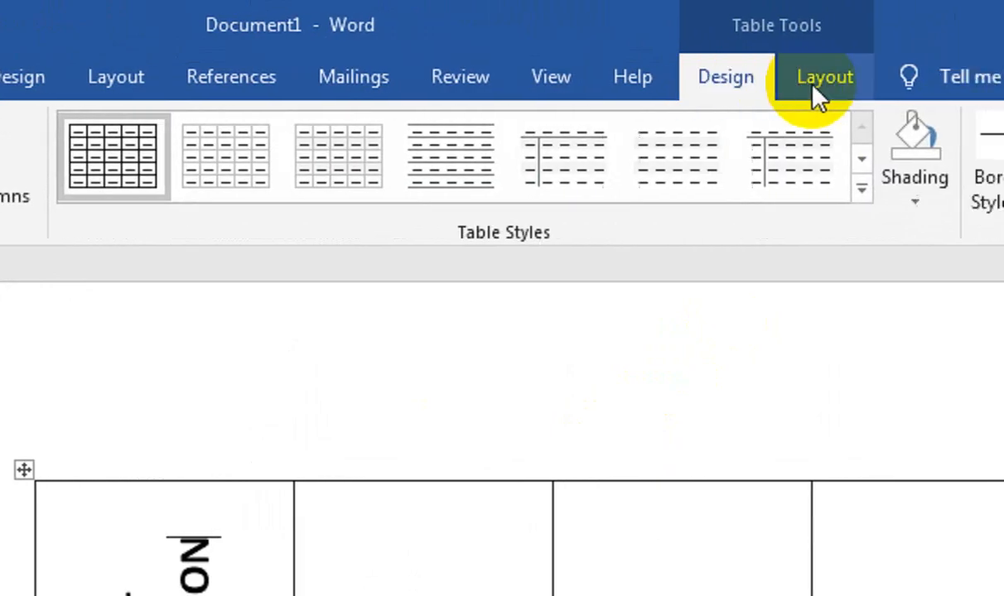
click(816, 83)
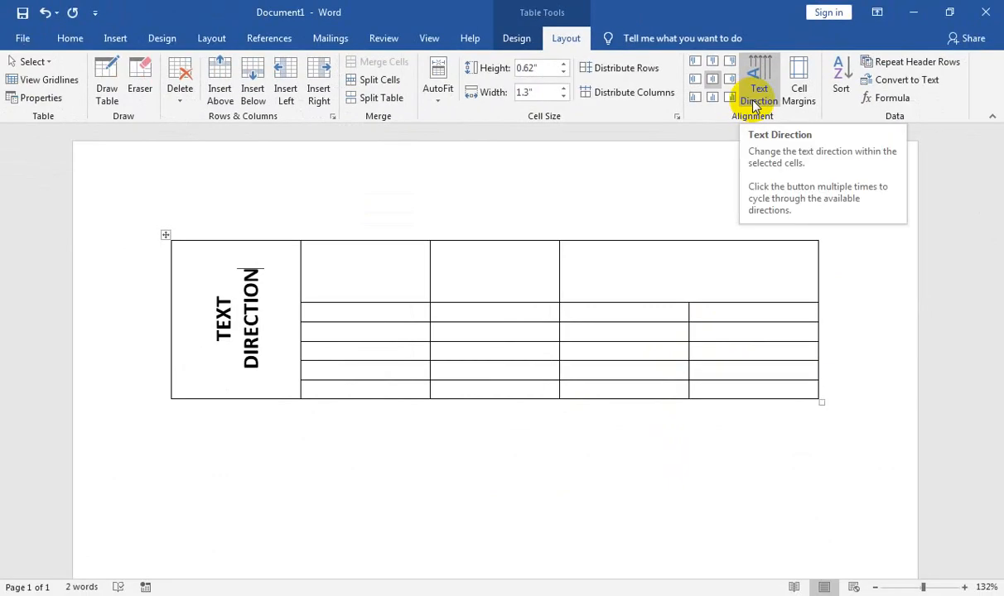
click(871, 166)
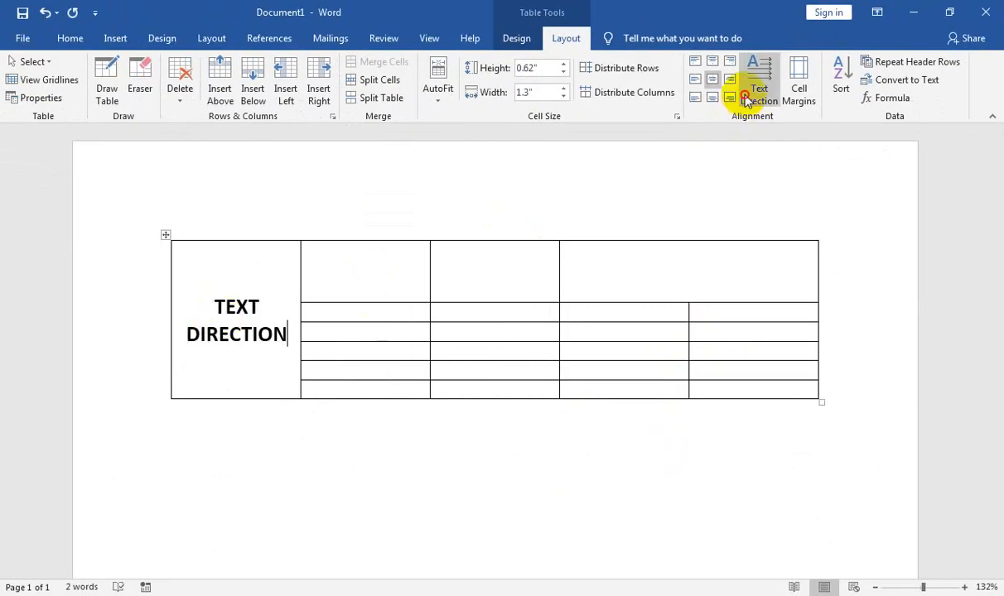
click(749, 96)
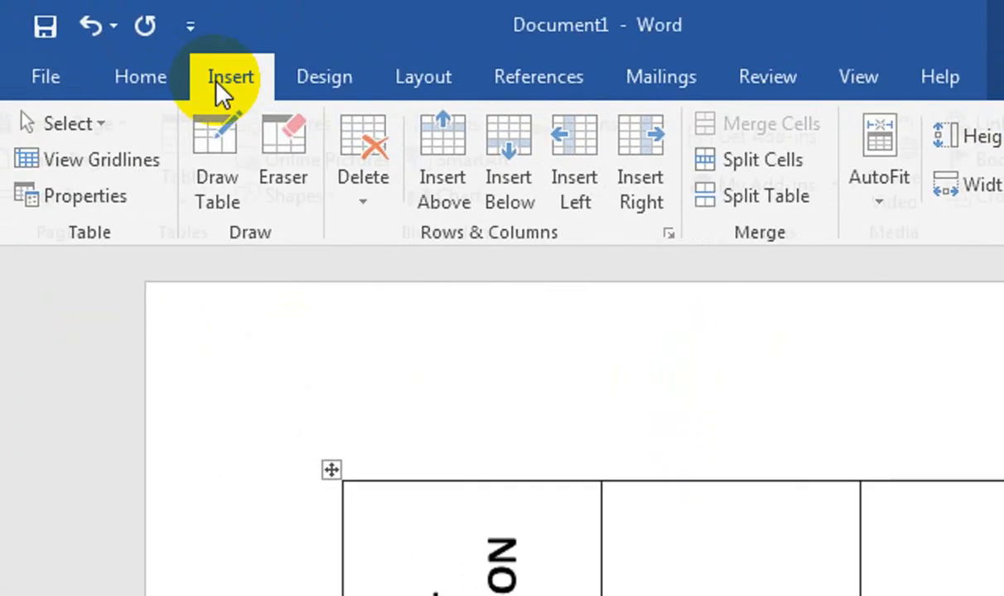
Draw a text box in the top row's second cell
click(106, 39)
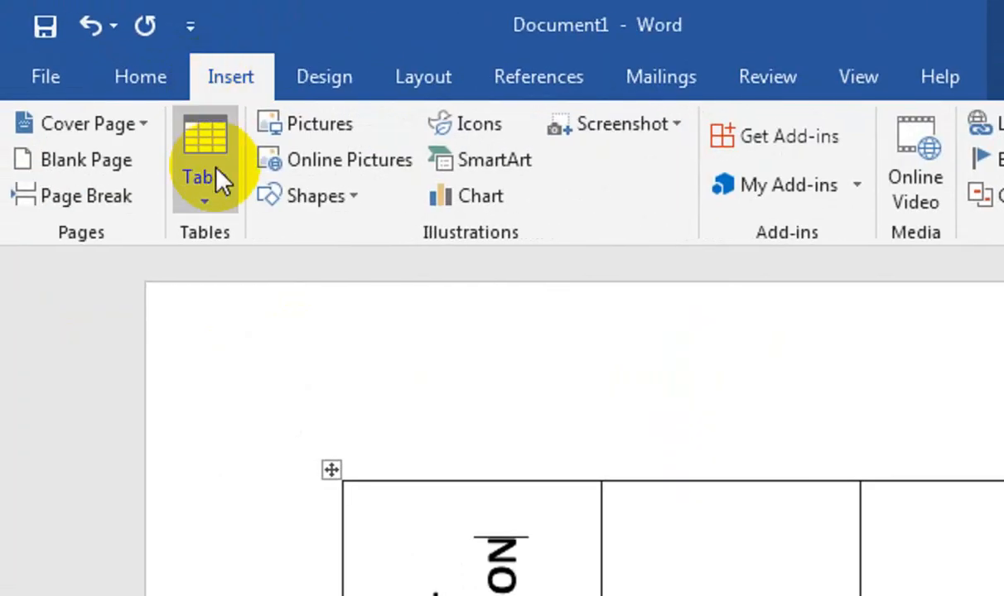
click(361, 212)
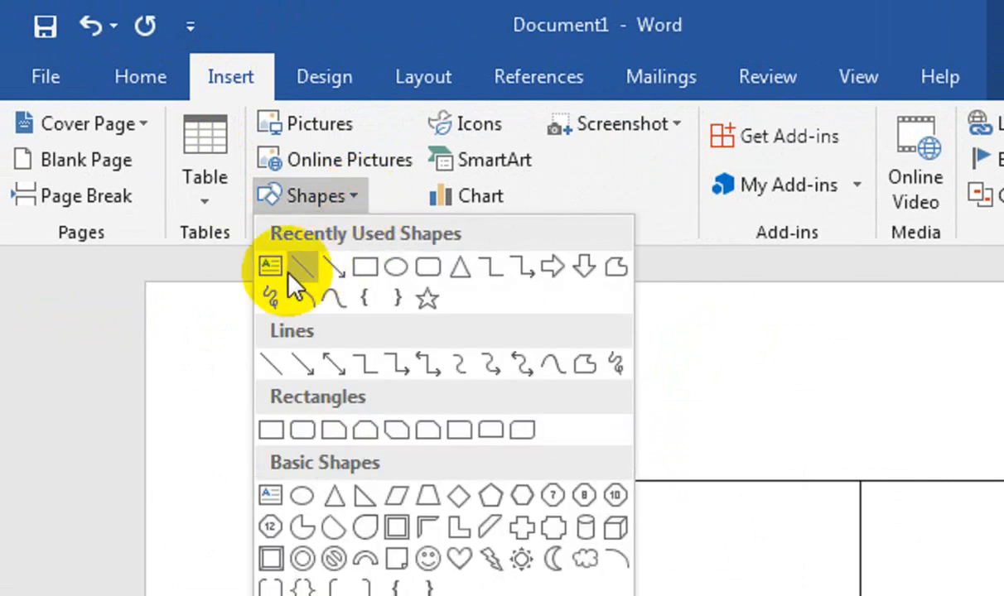
click(289, 274)
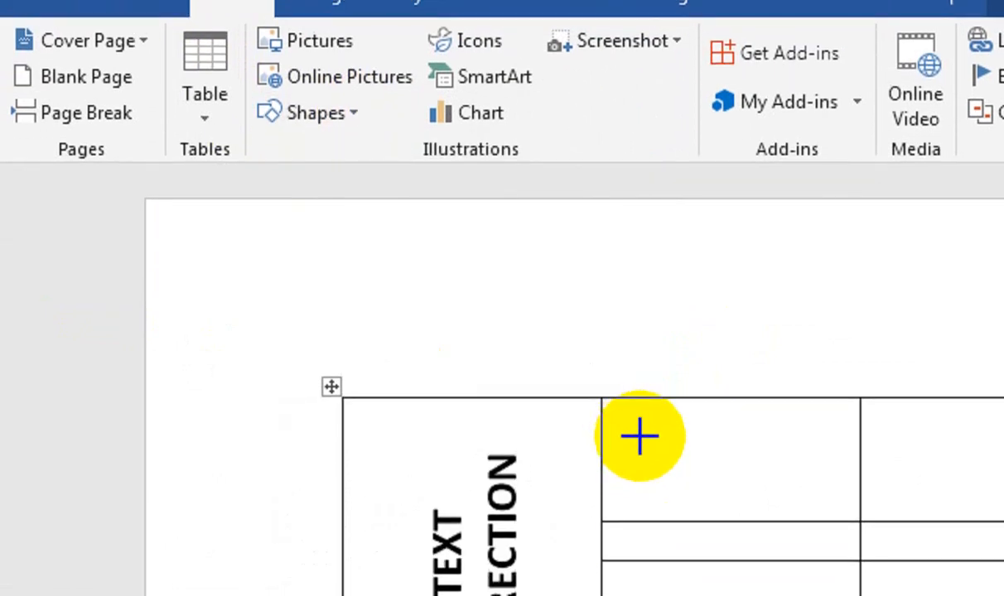
click(638, 435)
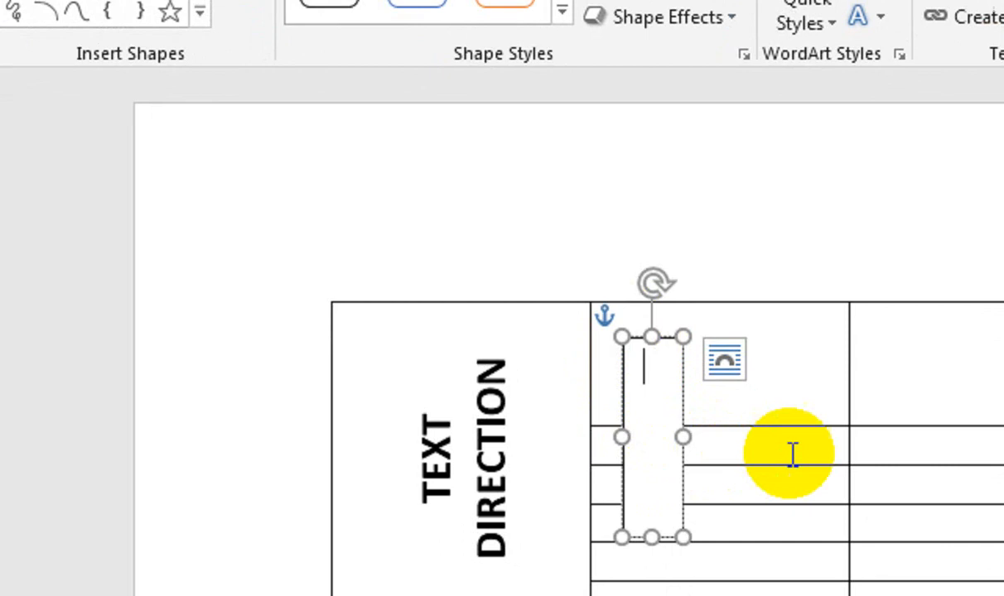
Resize the text box to a wide, short rectangle that fits inside the top row's second cell
click(792, 454)
click(684, 434)
drag(636, 428, 753, 428)
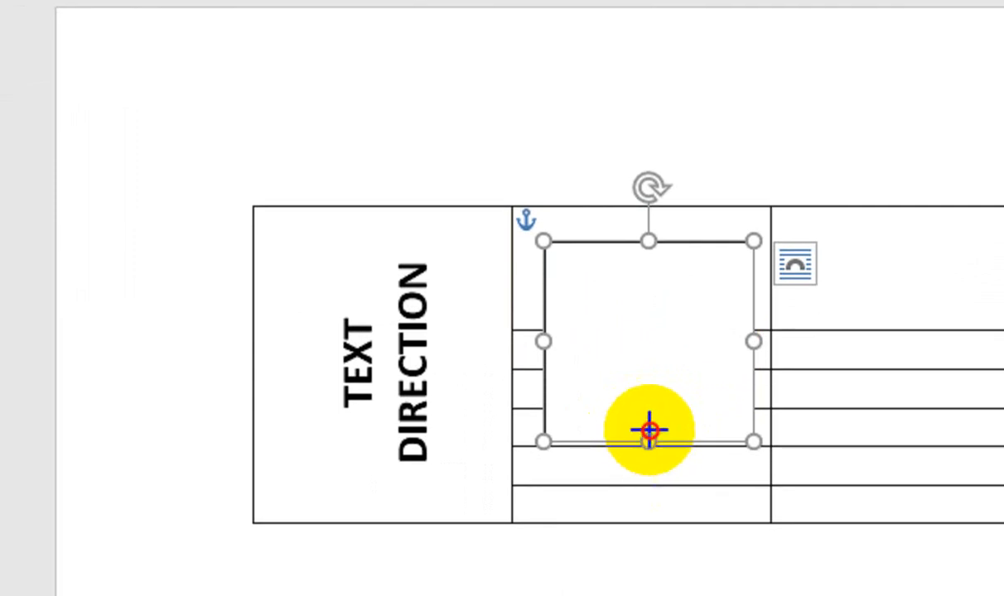
drag(648, 430, 663, 306)
drag(655, 242, 654, 229)
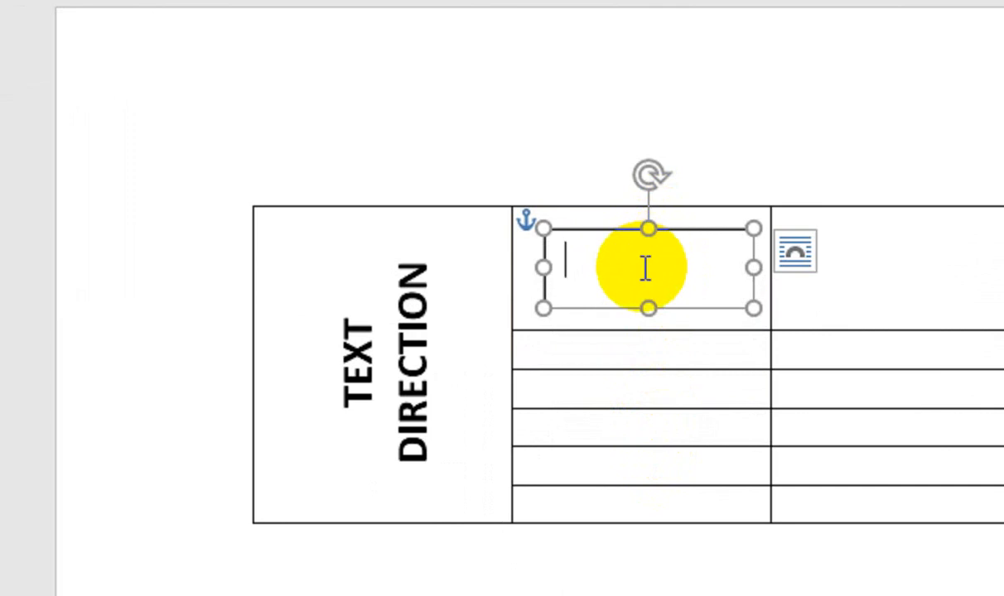
Enter "Heading 1" in the text box and format it centred, bold and at font size 14
click(644, 267)
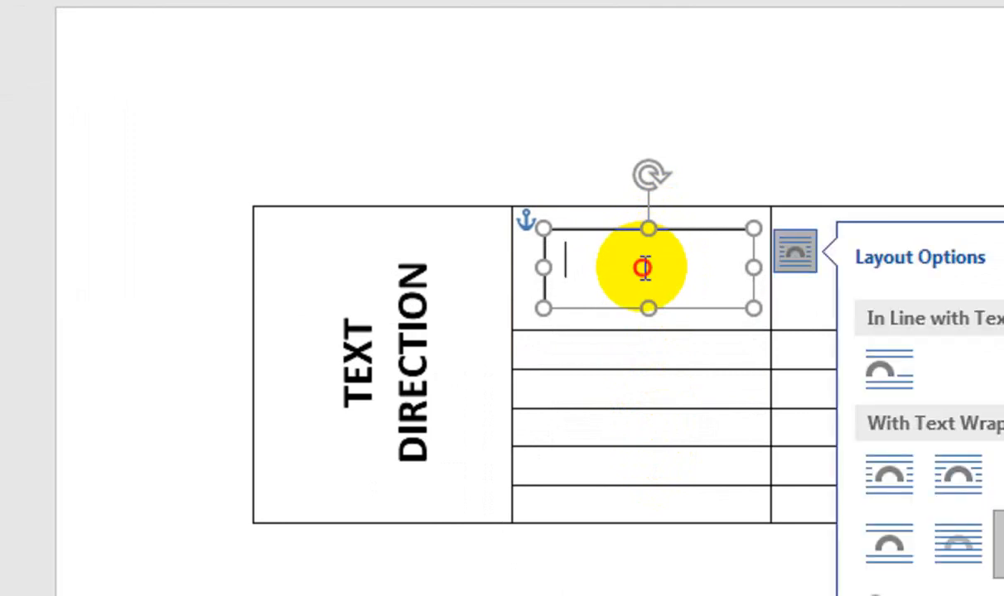
click(865, 256)
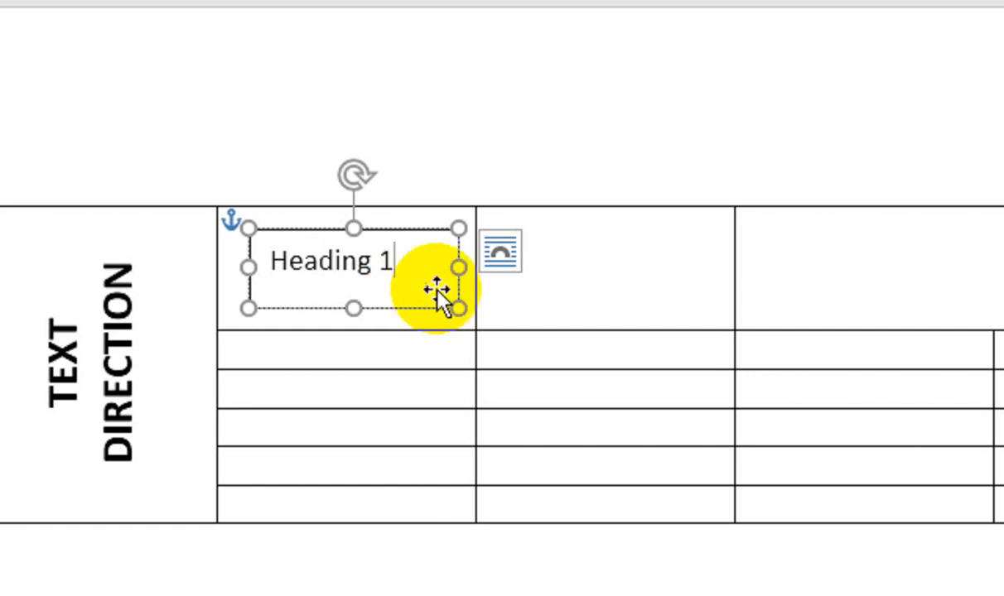
click(432, 230)
click(334, 81)
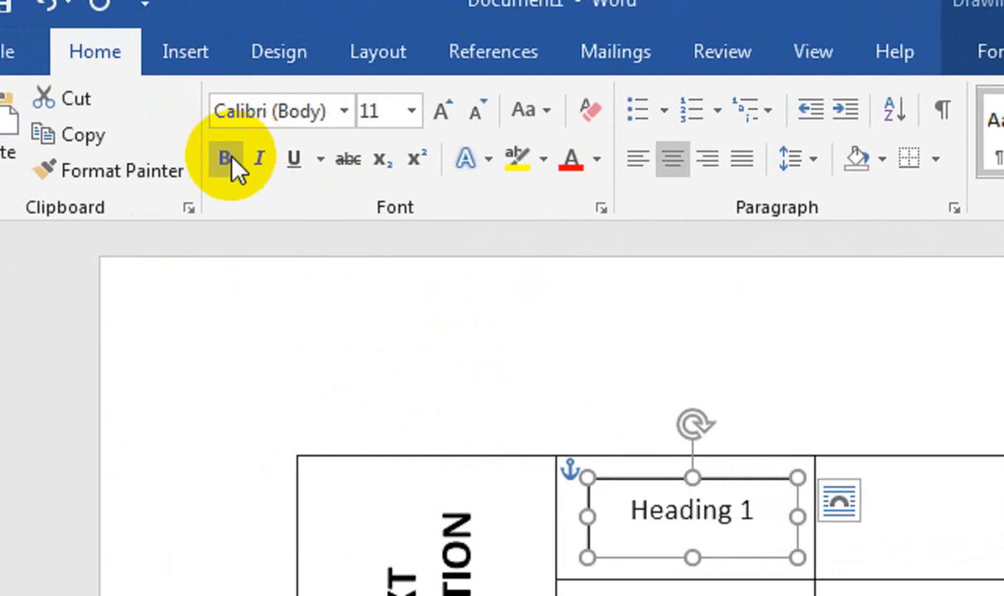
click(72, 138)
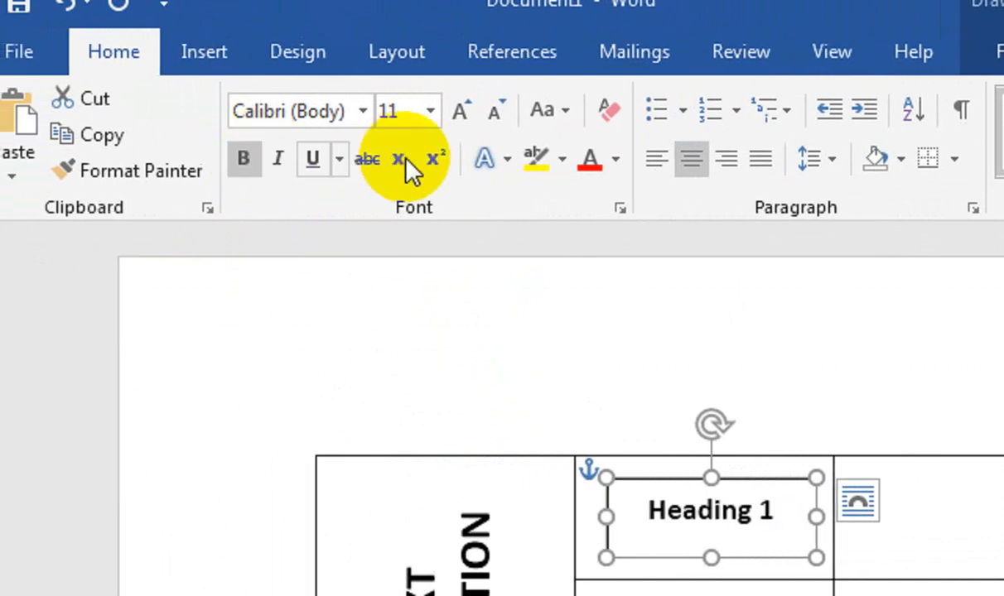
click(469, 144)
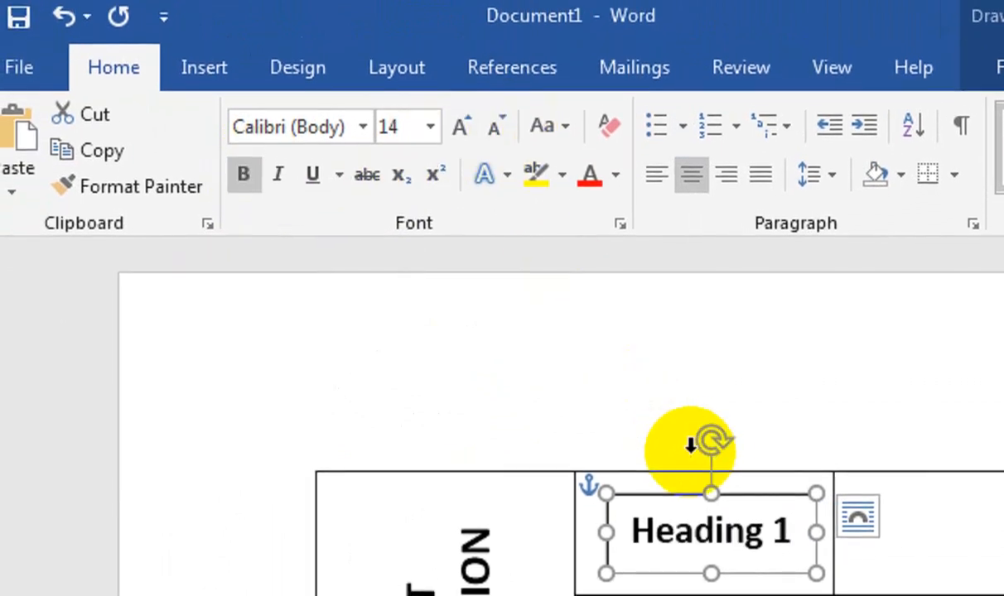
Rotate the Heading 1 text box counterclockwise so its text slants upward, and set its shape fill to No Fill
drag(704, 445, 665, 456)
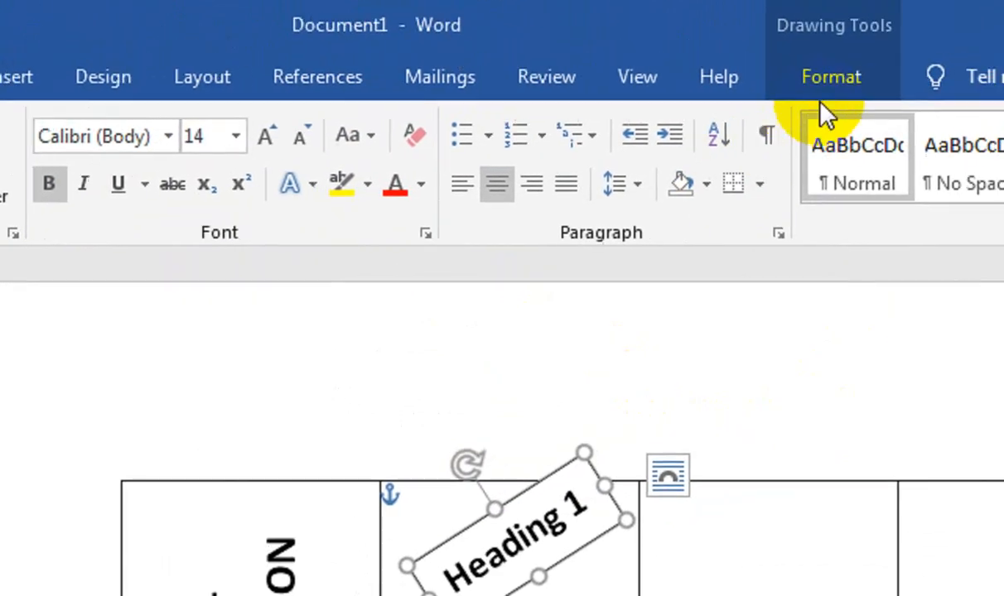
click(1000, 65)
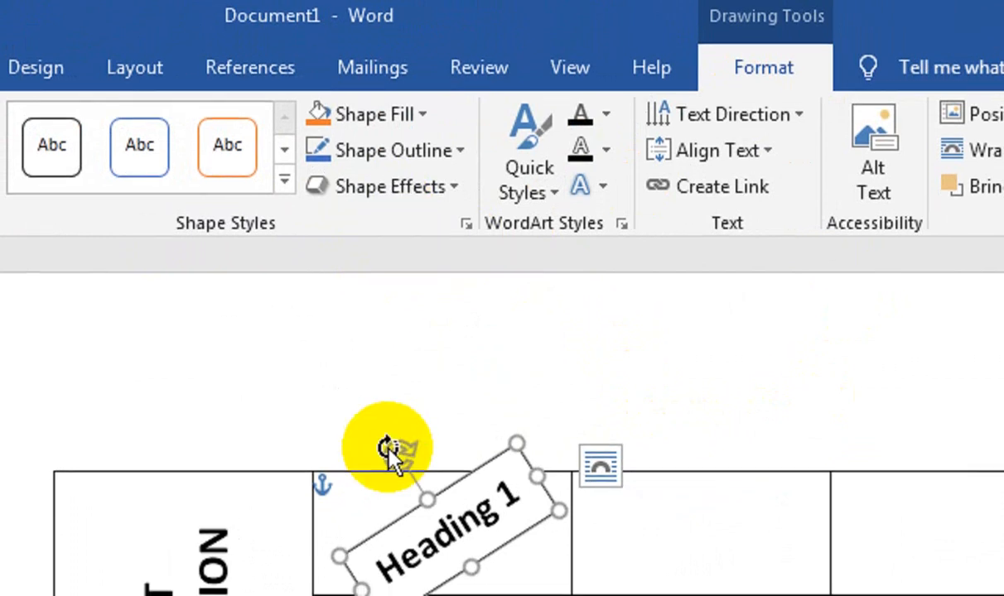
click(404, 114)
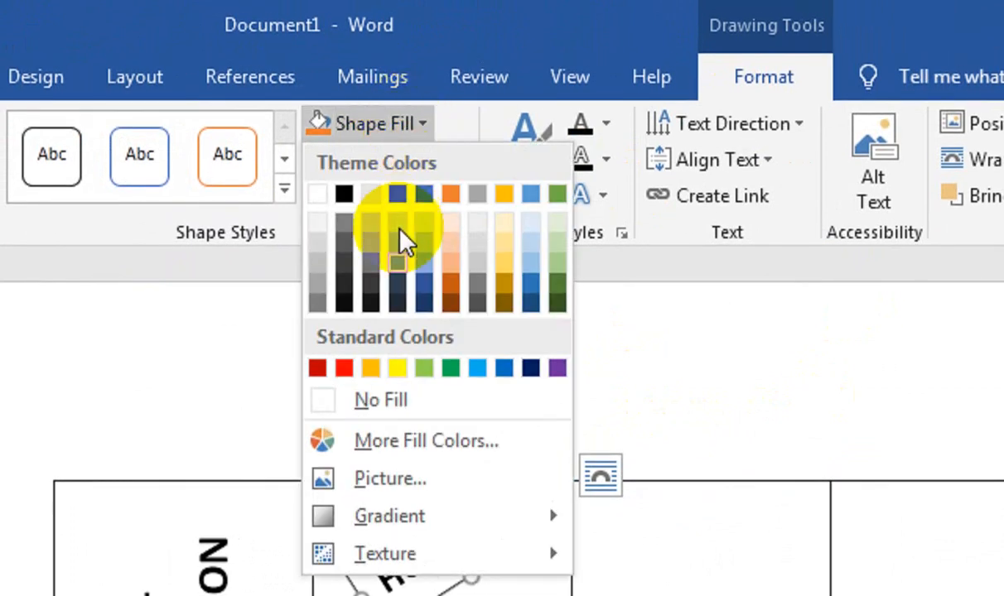
click(414, 404)
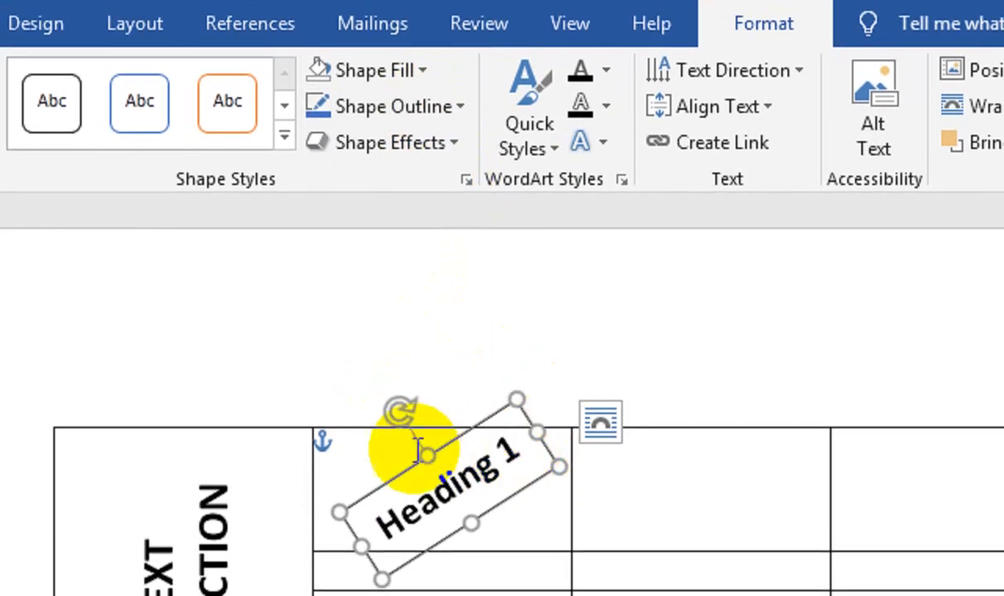
Set the Heading 1 text box's shape outline to No Outline
click(460, 104)
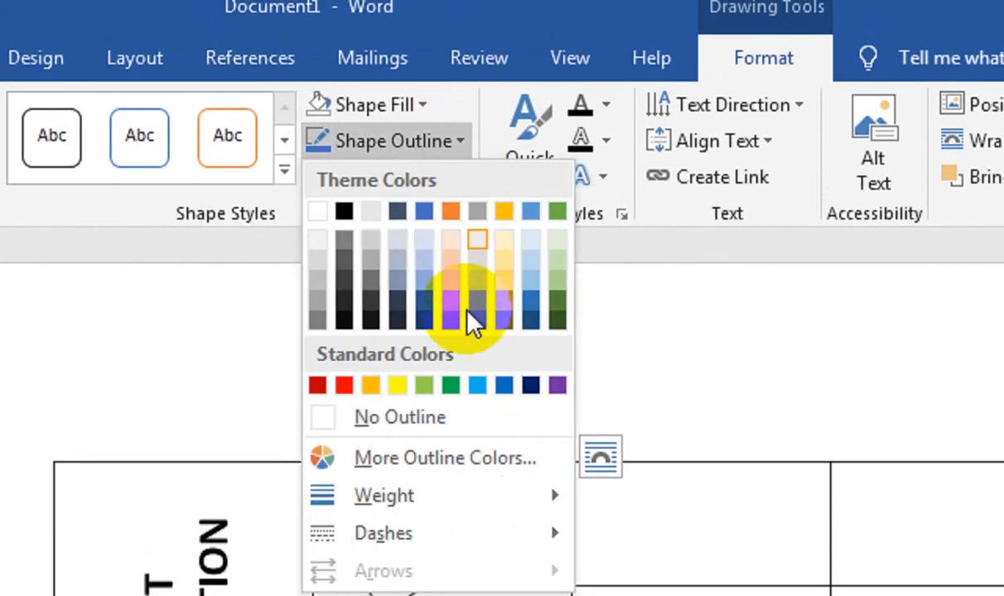
click(429, 385)
click(545, 378)
click(471, 499)
Duplicate the slanted Heading 1 text box and shift the copy toward the top row's third cell
drag(449, 379, 418, 421)
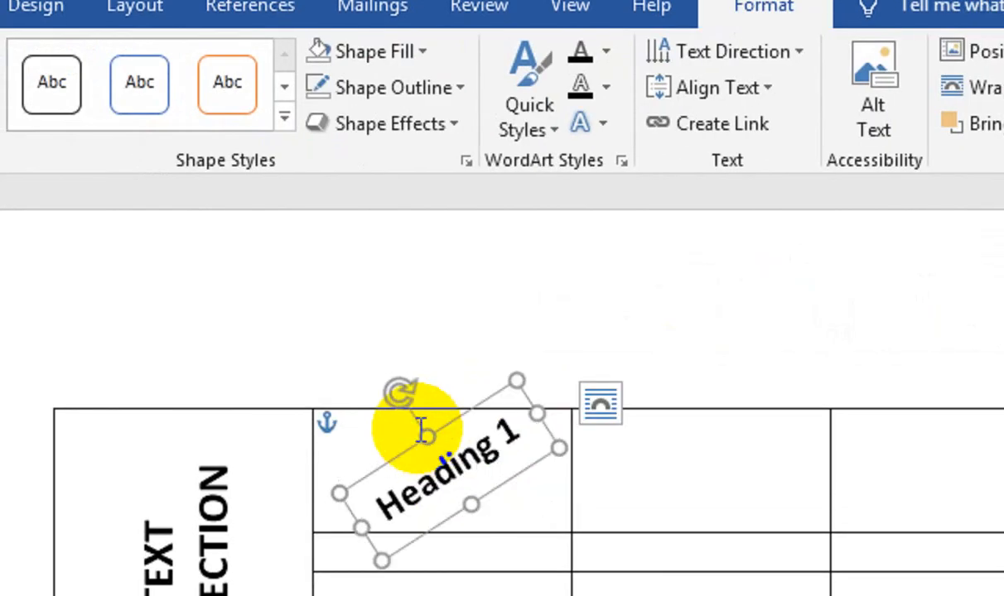
key(ctrl+v)
click(616, 437)
click(733, 448)
click(557, 429)
click(543, 422)
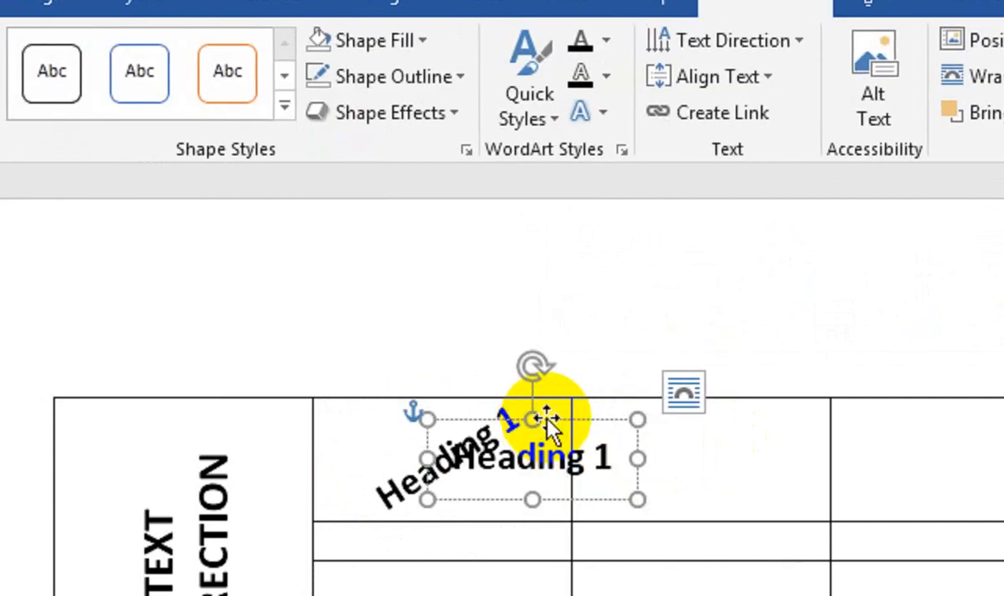
click(651, 431)
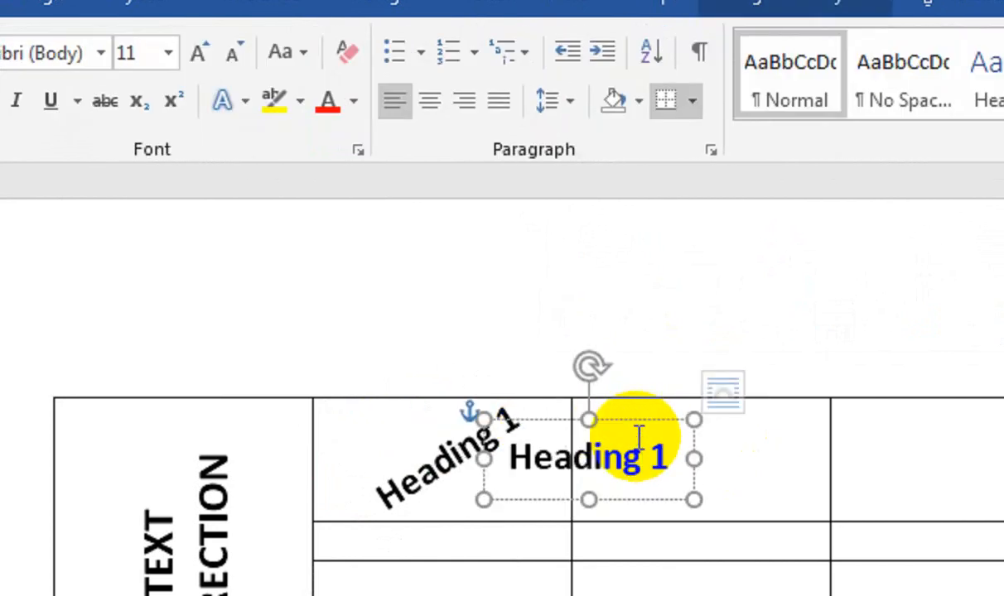
click(634, 435)
click(611, 498)
click(653, 491)
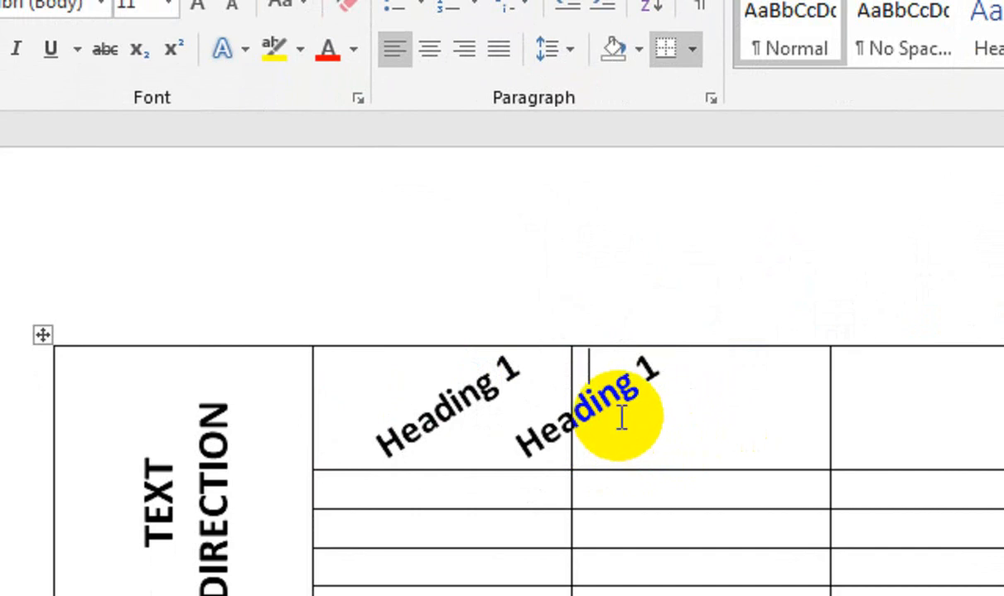
Move the copied Heading 1 text box fully into the top row's third cell
double_click(596, 405)
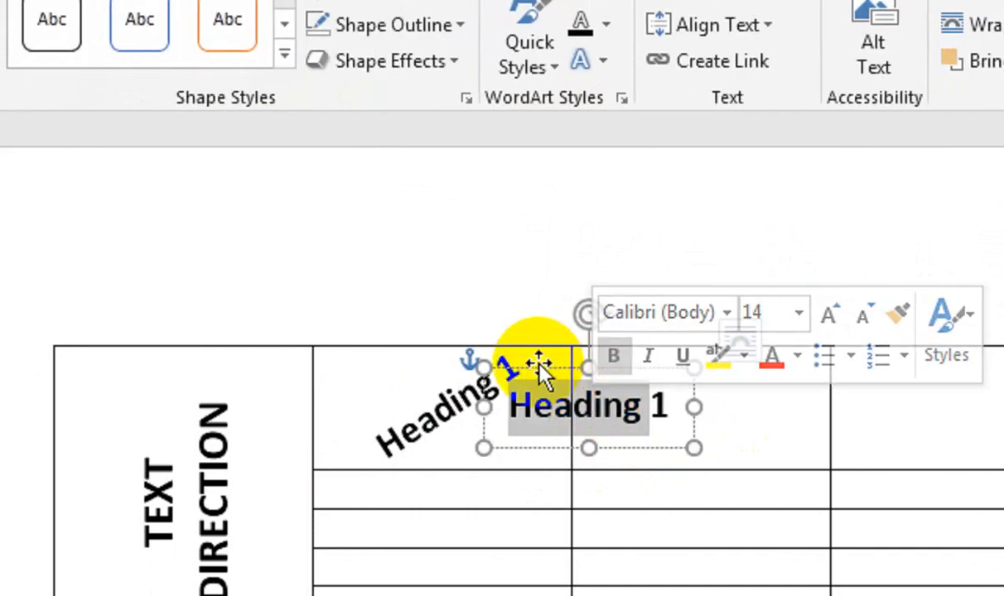
click(542, 366)
click(545, 367)
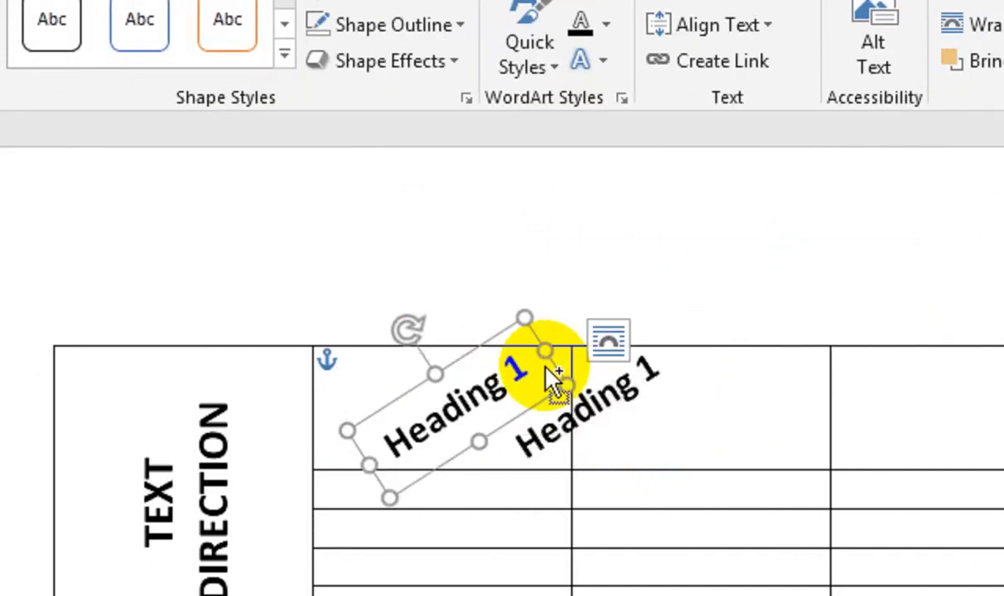
click(608, 340)
click(631, 379)
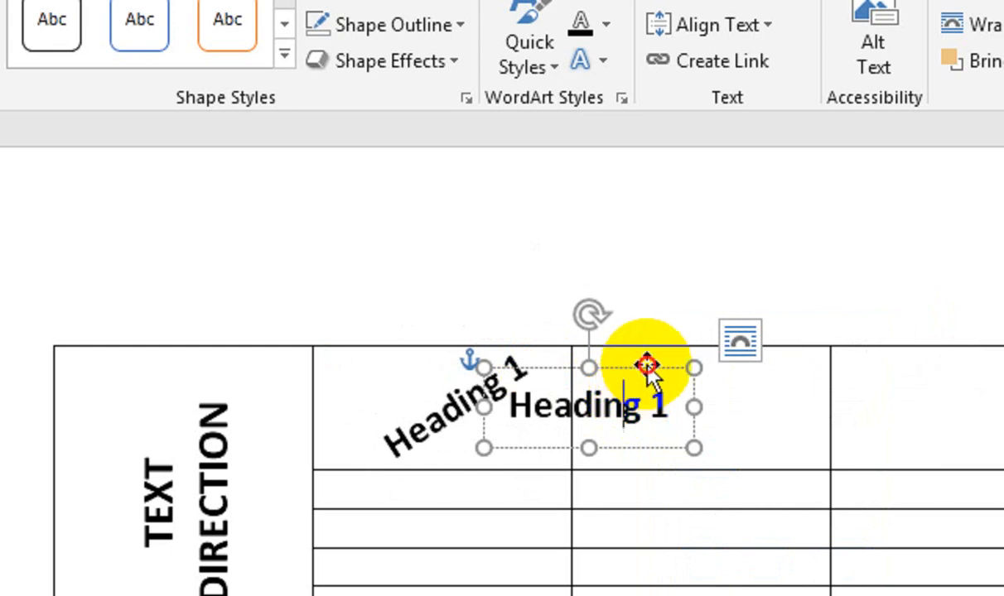
double_click(646, 365)
click(646, 364)
click(646, 364)
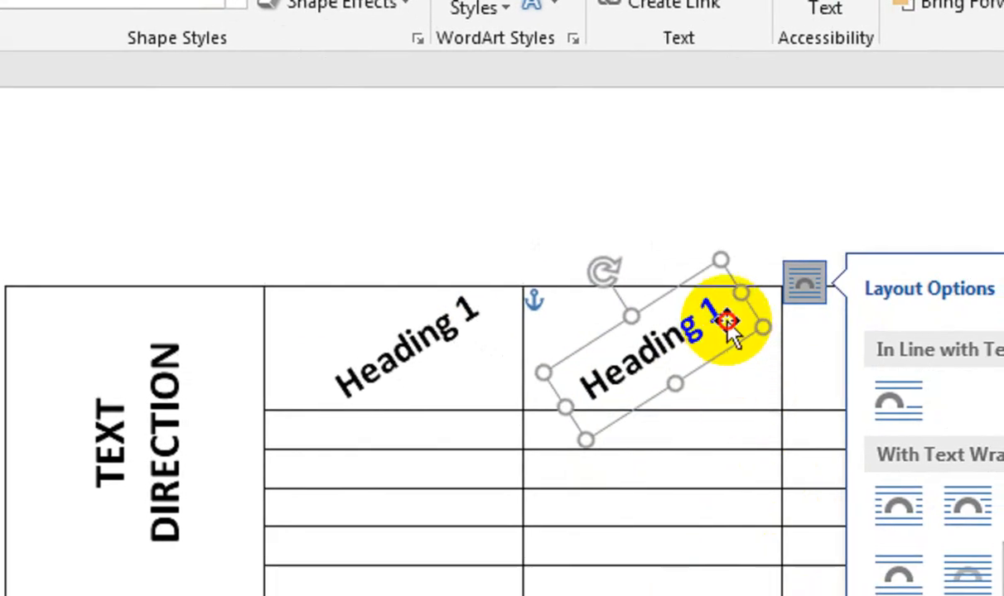
Change the copied text box's text to "Heading 2" and nudge the box slightly down in its cell
click(775, 386)
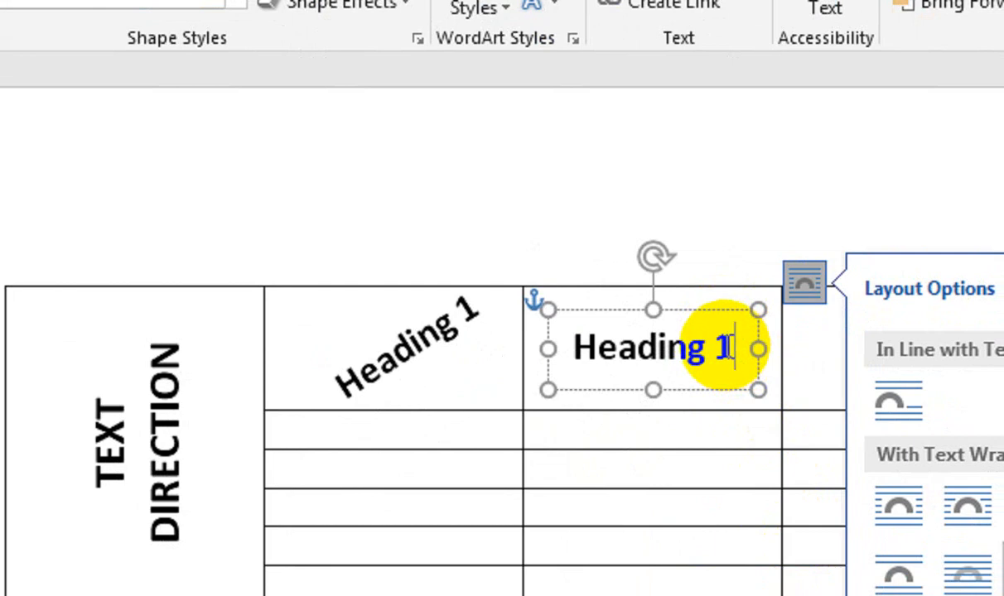
key(BackSpace)
text(2)
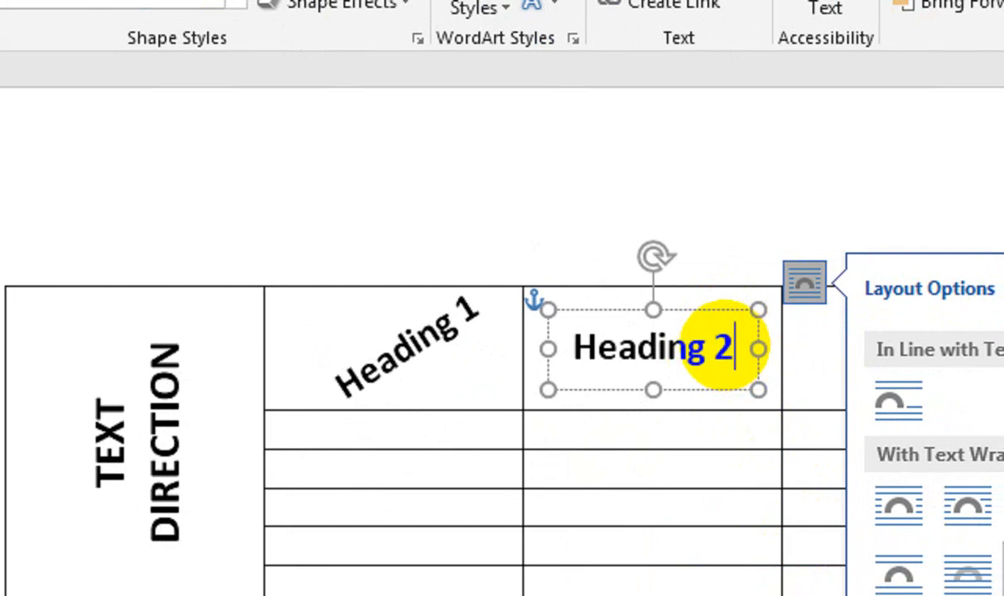
click(739, 241)
click(712, 332)
double_click(691, 311)
click(692, 311)
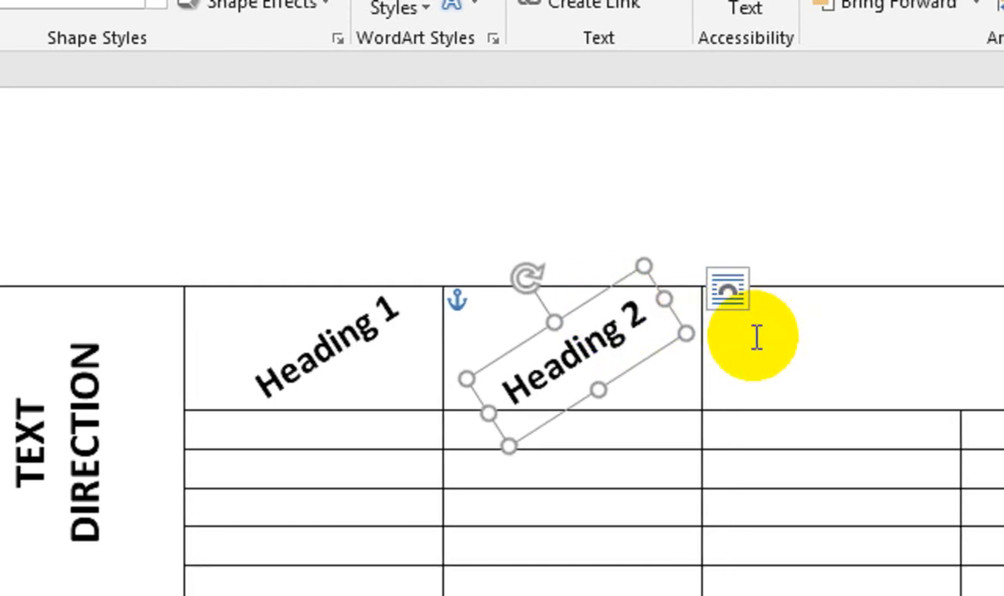
Enter "Subject" with a capital S in the merged last cell of the table's top row
click(844, 348)
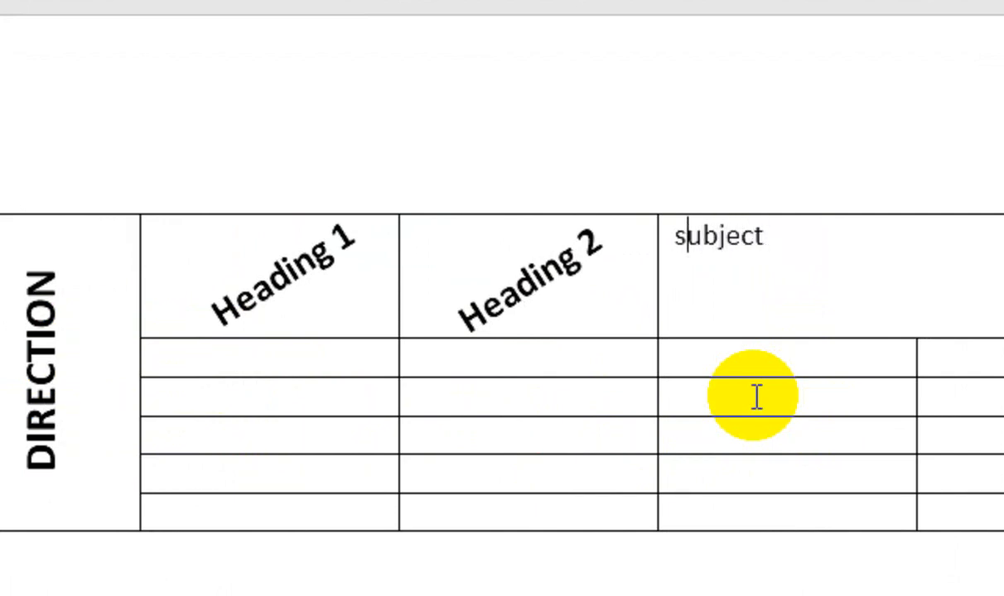
key(BackSpace)
text(S)
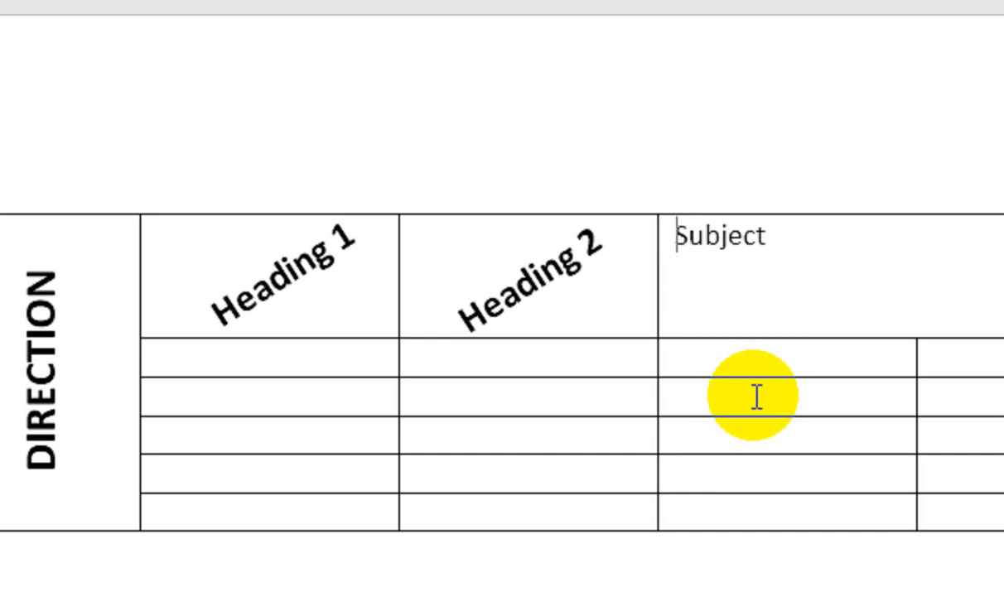
key(shift+End)
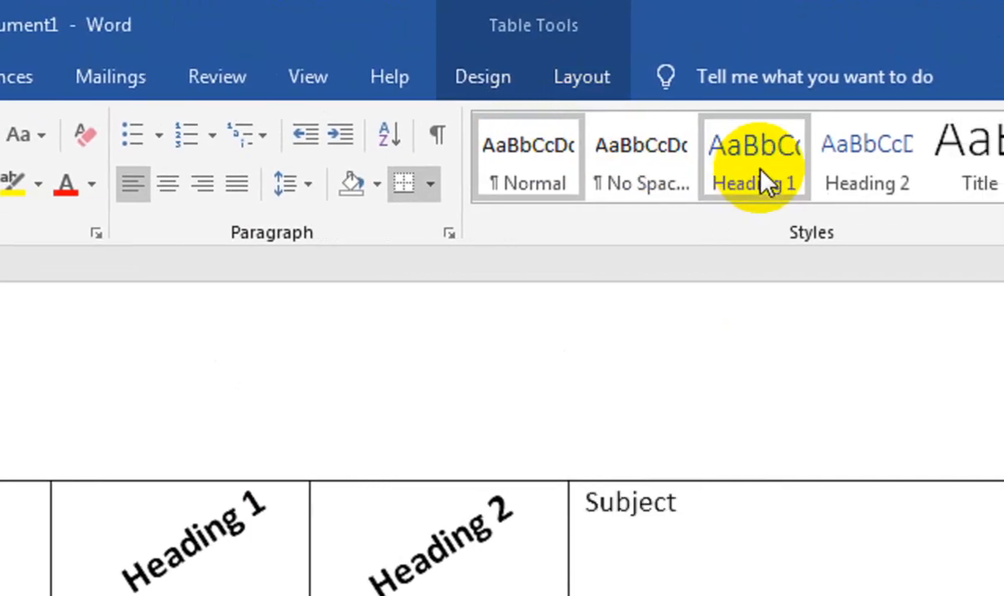
Center "Subject" both horizontally and vertically within the merged last cell of the table's top row
click(553, 86)
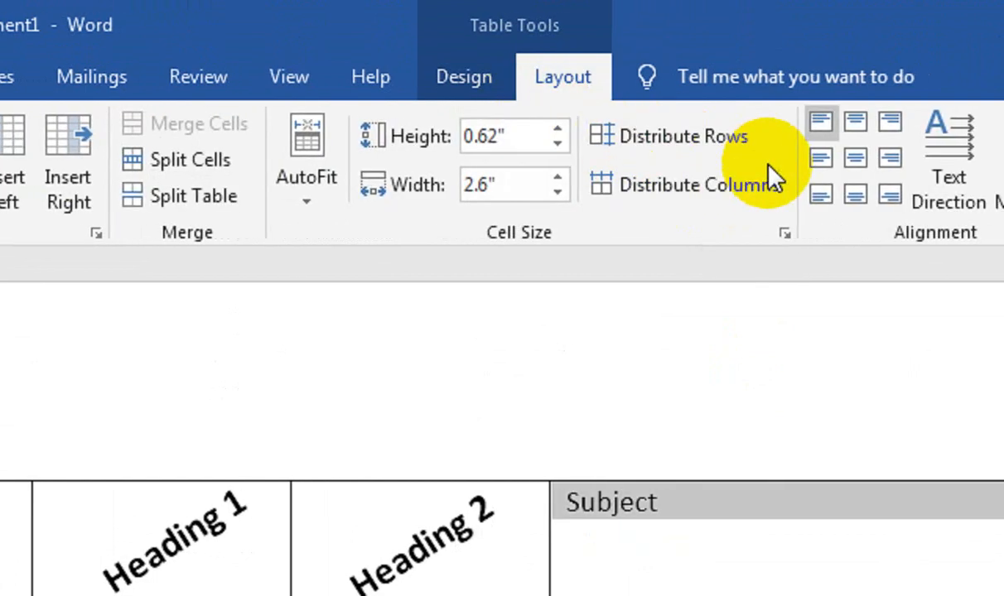
click(854, 157)
click(855, 122)
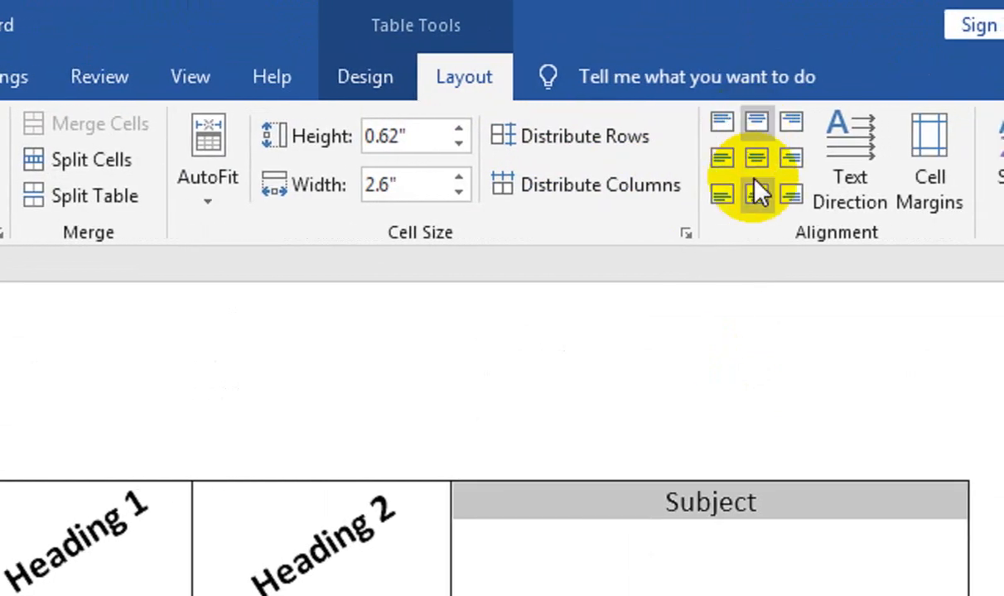
click(756, 159)
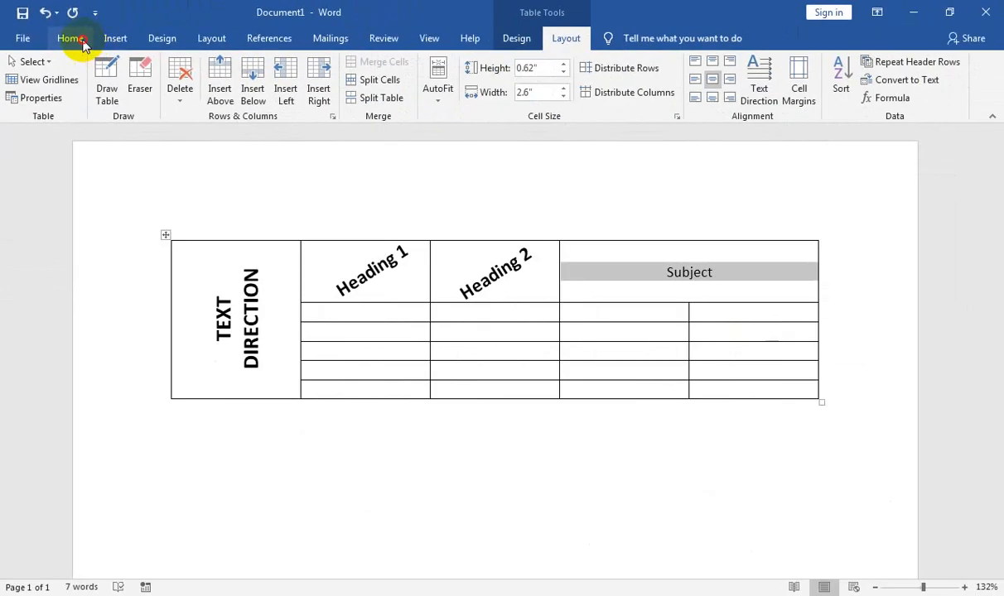
Enlarge the "Subject" heading to 20 pt, make it bold, and deselect it
click(90, 46)
click(242, 71)
click(243, 71)
click(242, 72)
click(242, 72)
click(242, 71)
click(135, 92)
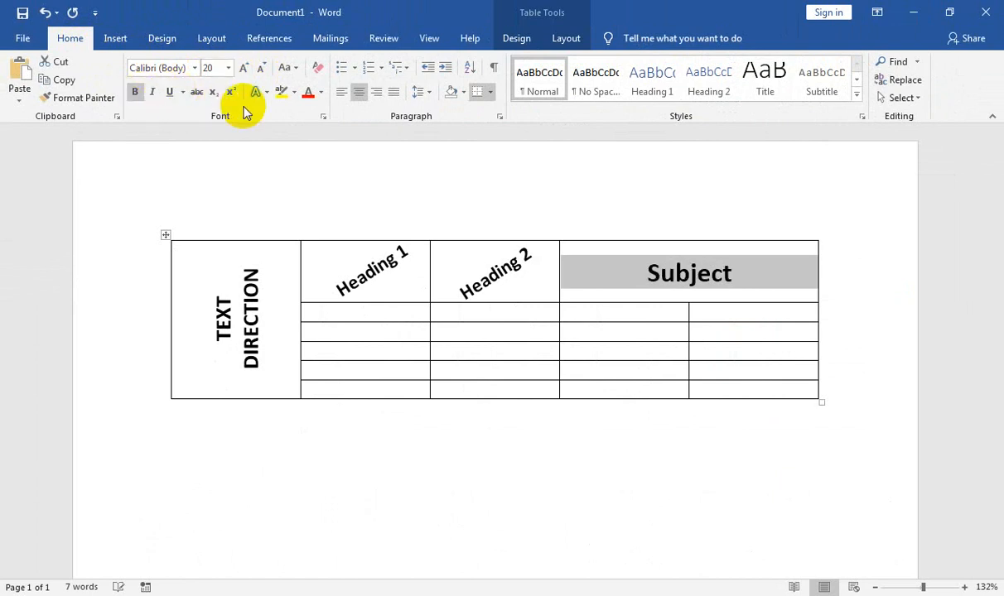
click(606, 312)
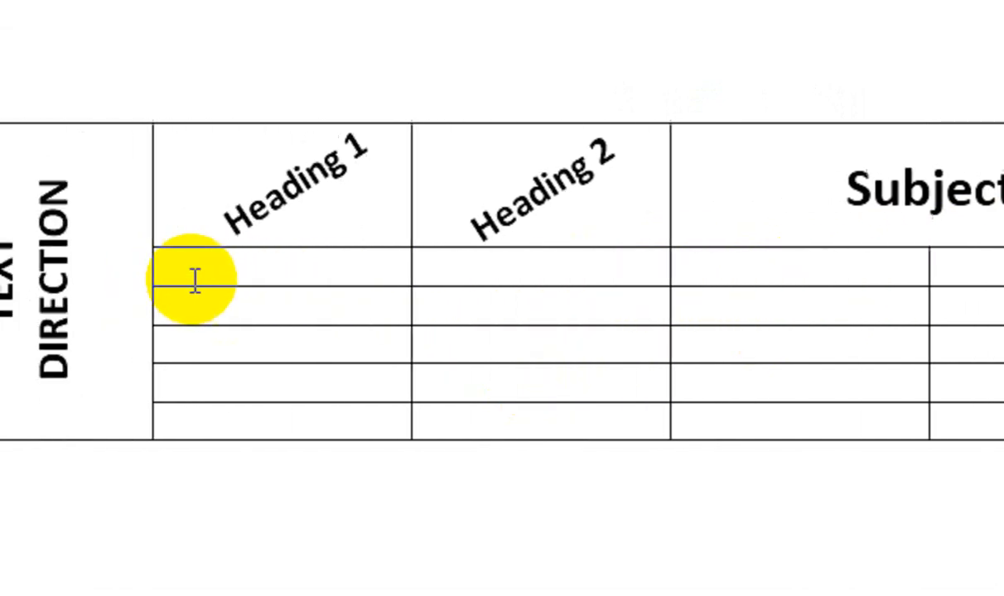
Enter Mon, Tue, Wed, Thr and Fri down the five cells below Heading 1, one per row
click(17, 258)
click(57, 265)
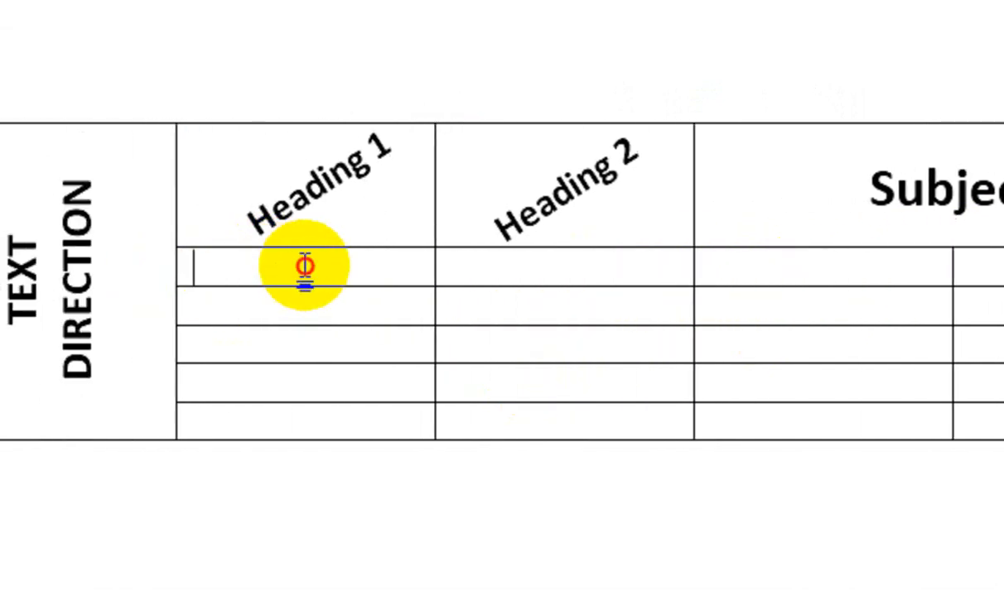
key(BackSpace)
text(Mon)
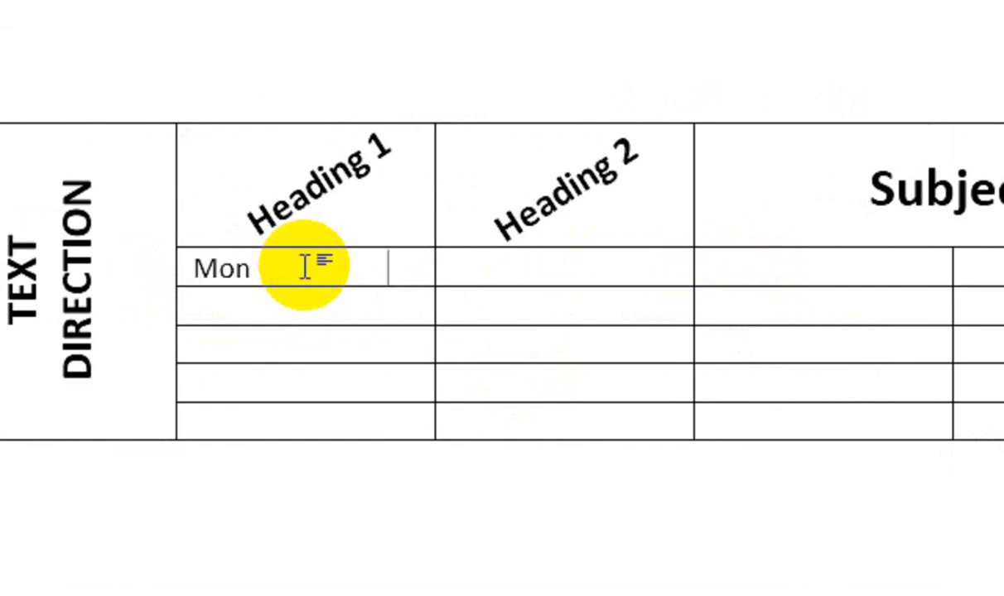
key(Tab)
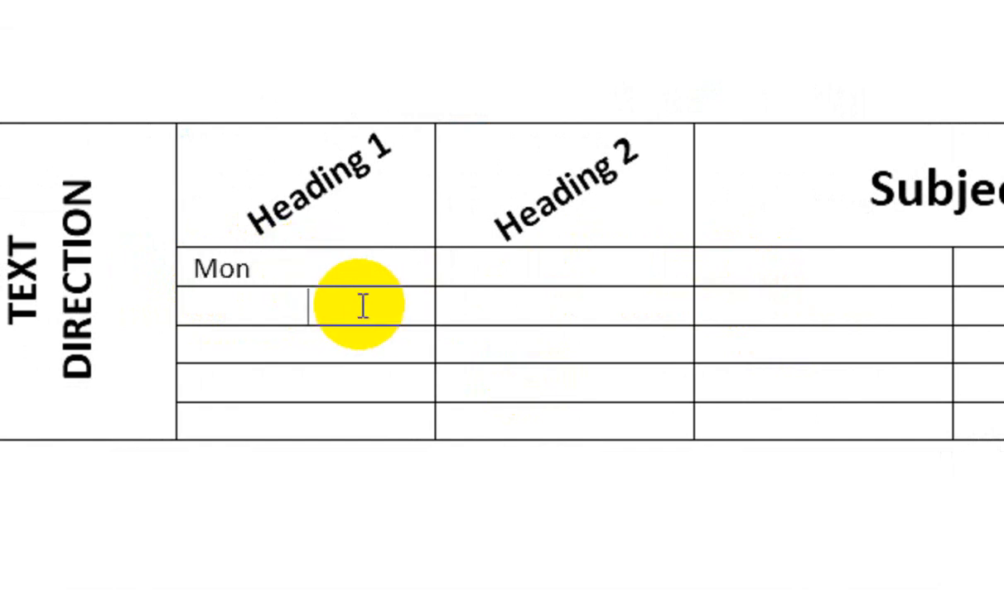
click(363, 307)
text(Tue)
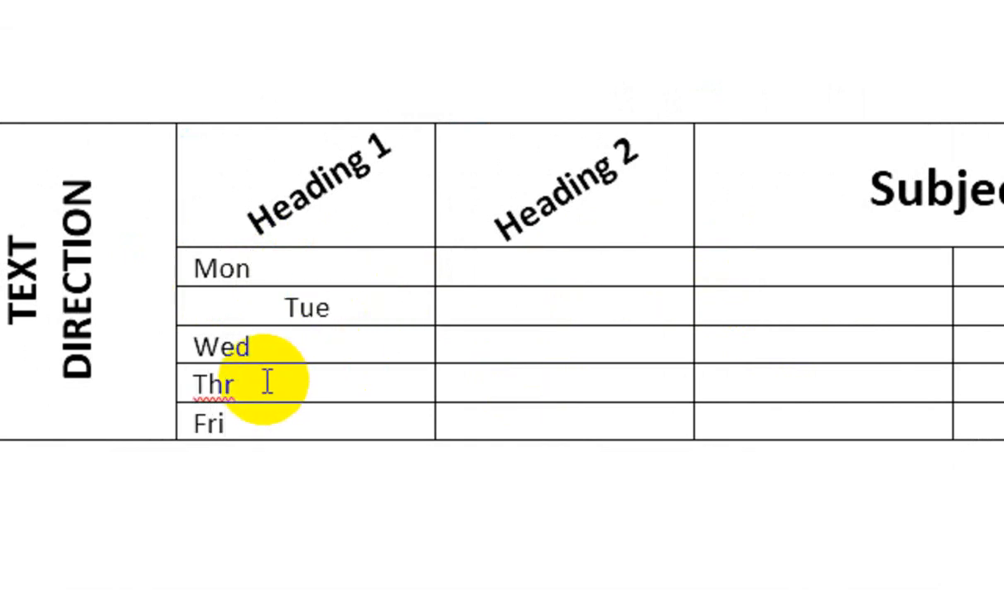
Replace the misspelled "Thr" below Heading 1 with the spelling suggestion "Thru" and place the cursor after "Wed"
right_click(222, 386)
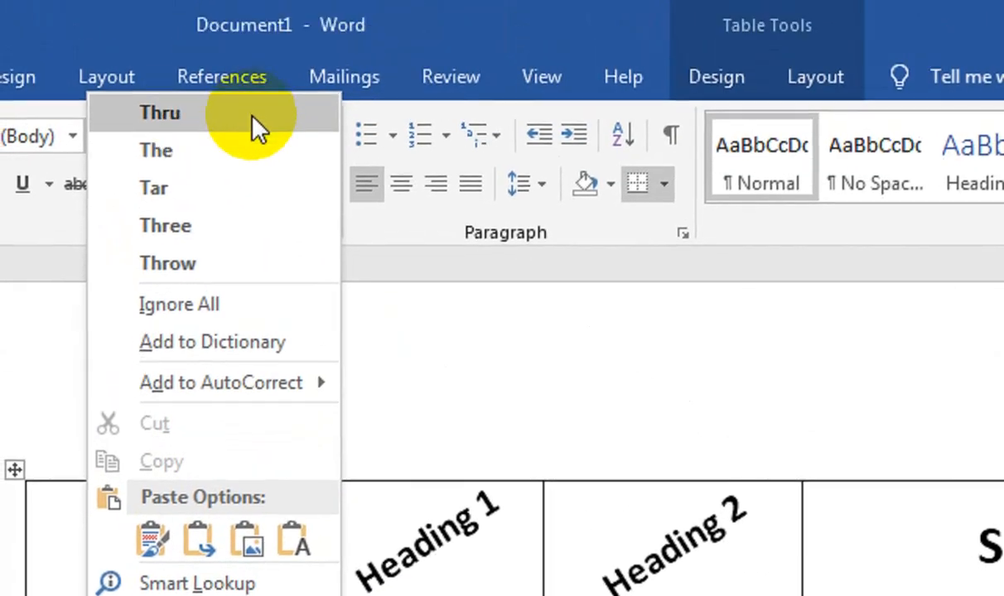
click(251, 127)
click(381, 448)
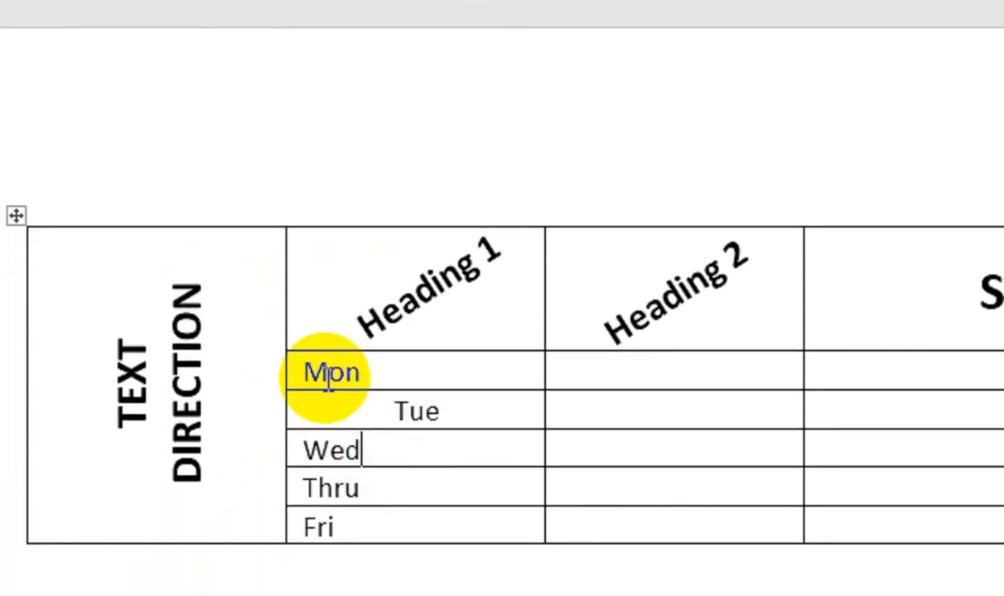